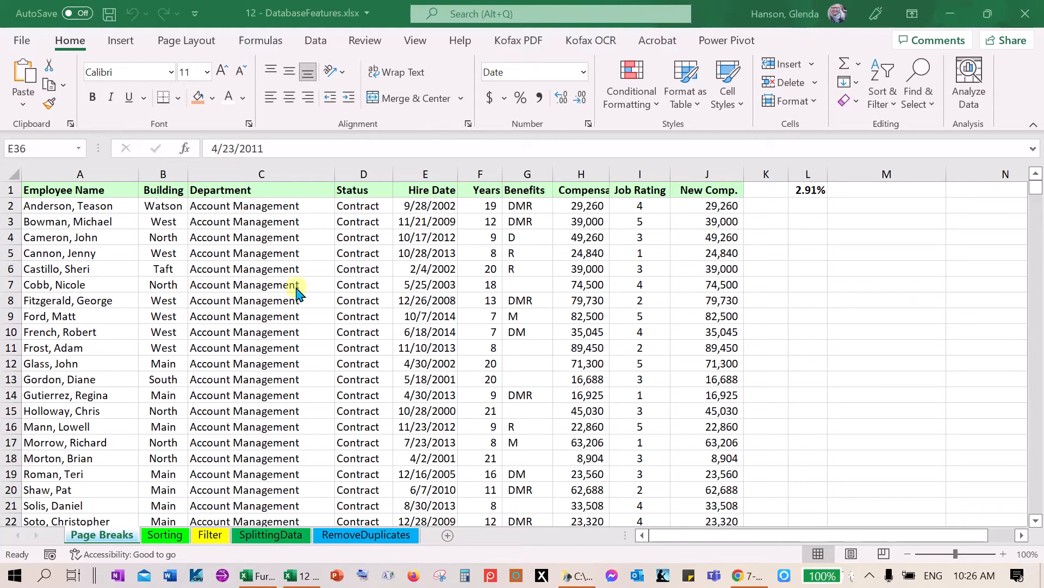
Step: Preview the printout of the Page Breaks sheet, check several pages for column headings, and return to the worksheet
click(1035, 188)
mouse_move(1035, 200)
mouse_down()
mouse_move(1039, 363)
mouse_move(1036, 188)
mouse_up()
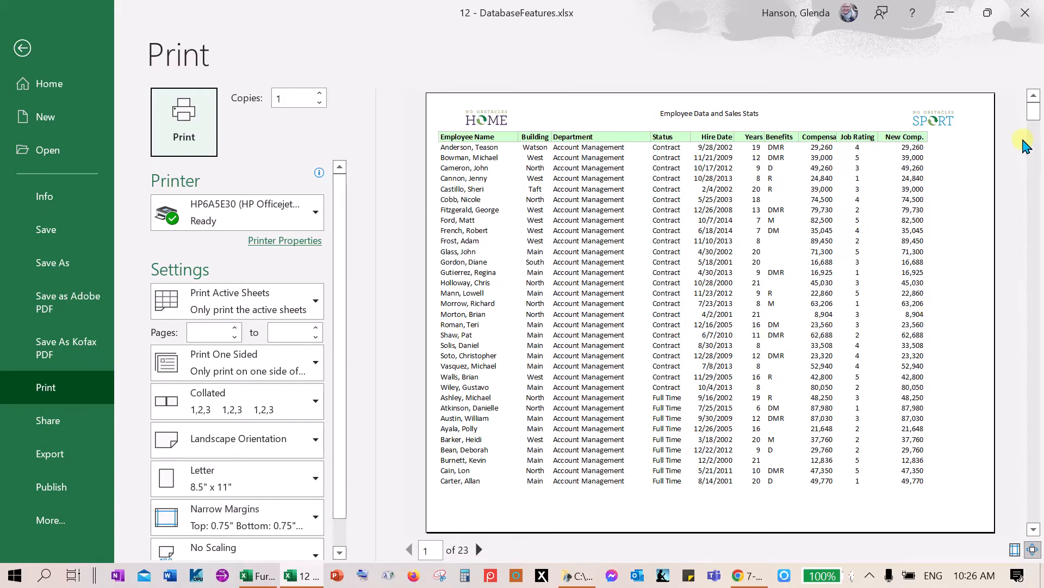
drag(1038, 112, 1037, 132)
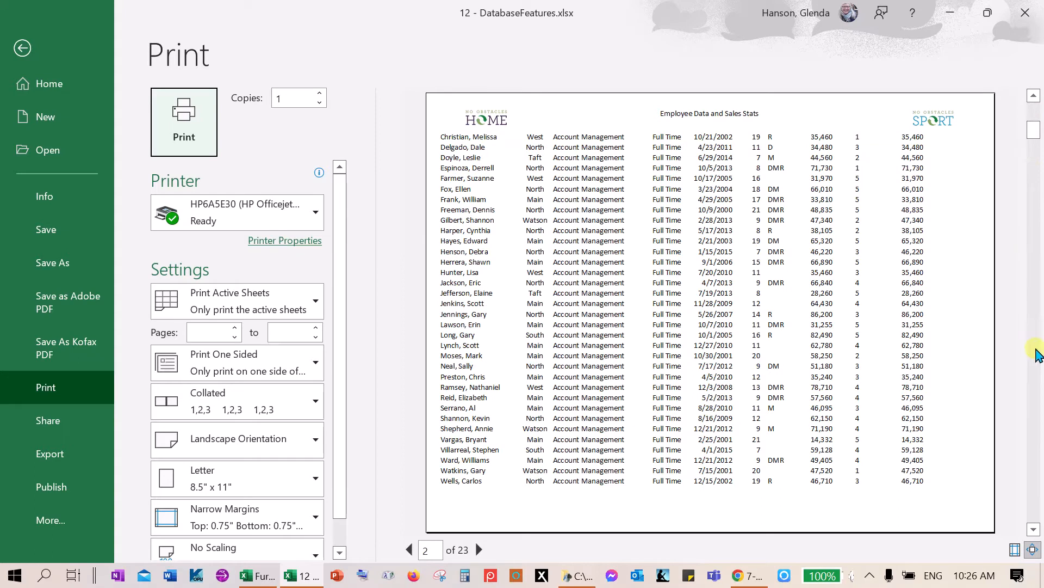
click(1034, 527)
click(1033, 527)
click(1034, 528)
click(1033, 527)
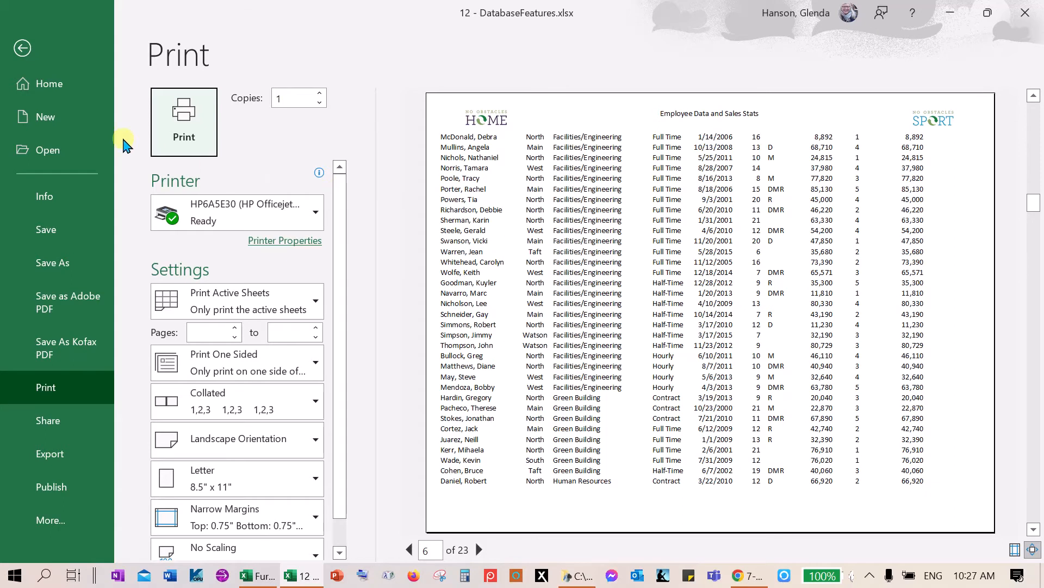
click(22, 47)
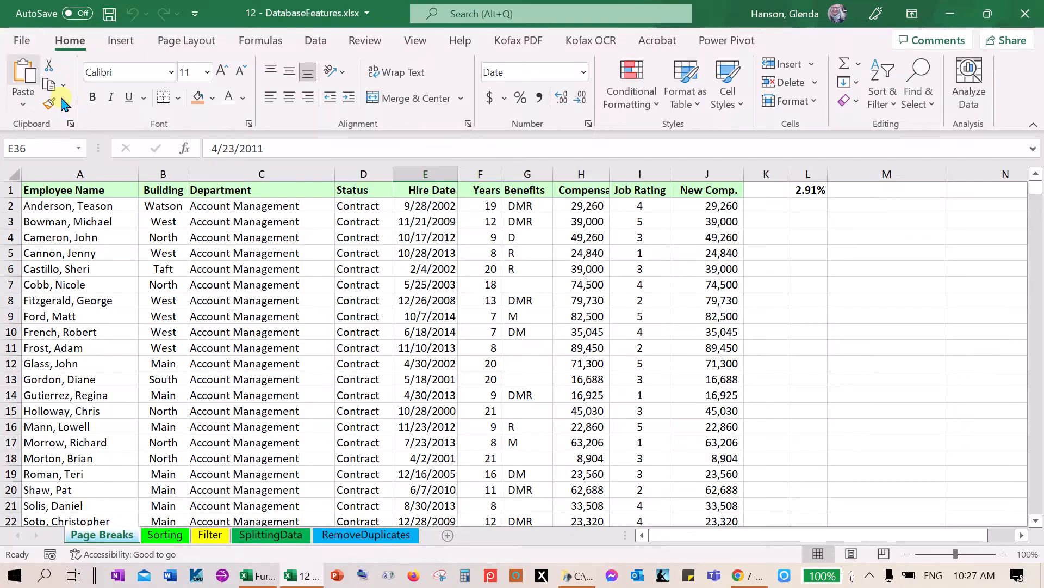
Step: Set row 1 with the column headings ($1:$1) as the print title row to repeat at the top of each page
click(68, 191)
drag(156, 190, 707, 199)
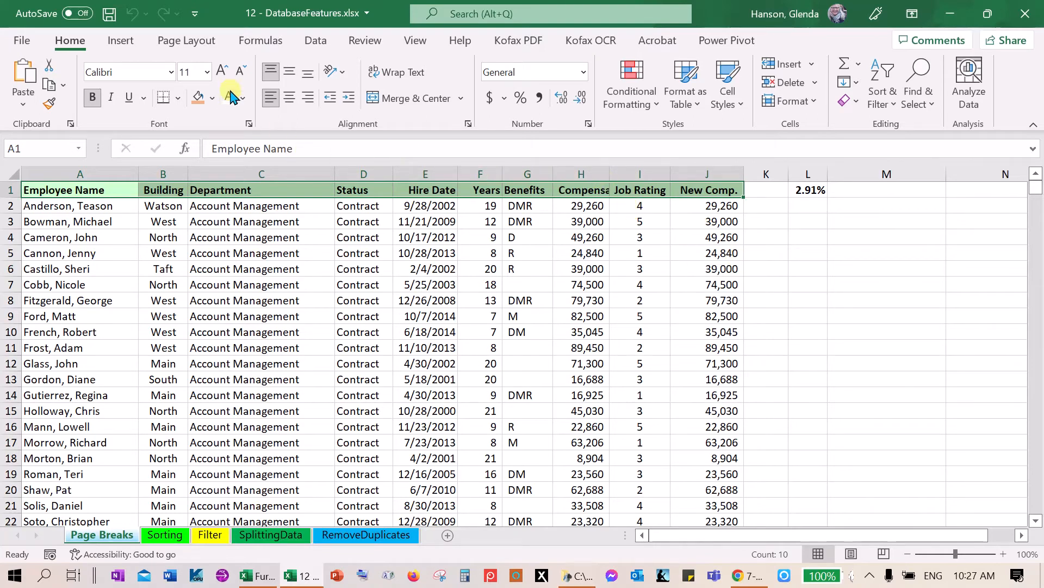
click(198, 43)
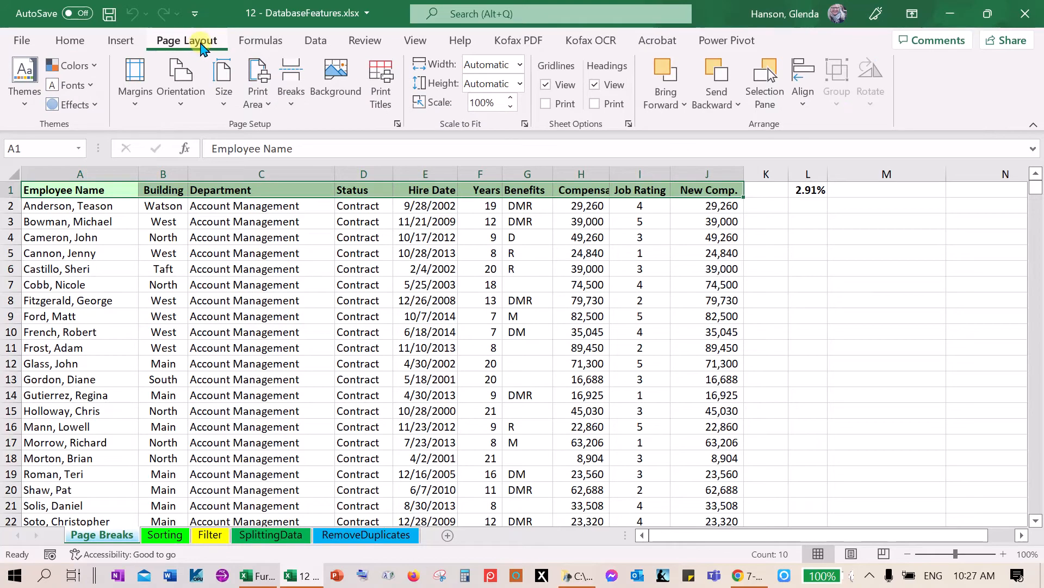
click(383, 95)
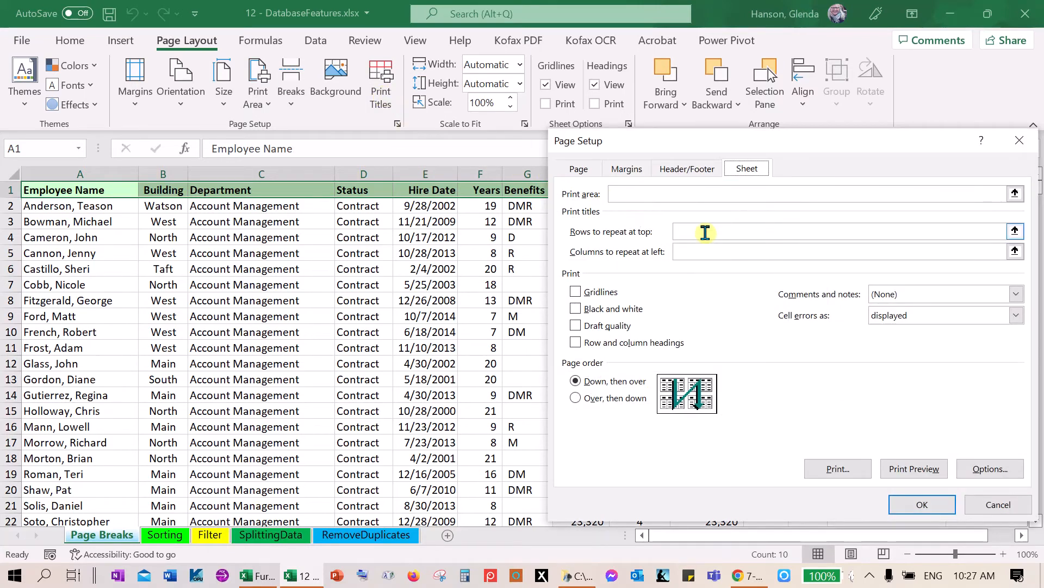
click(705, 232)
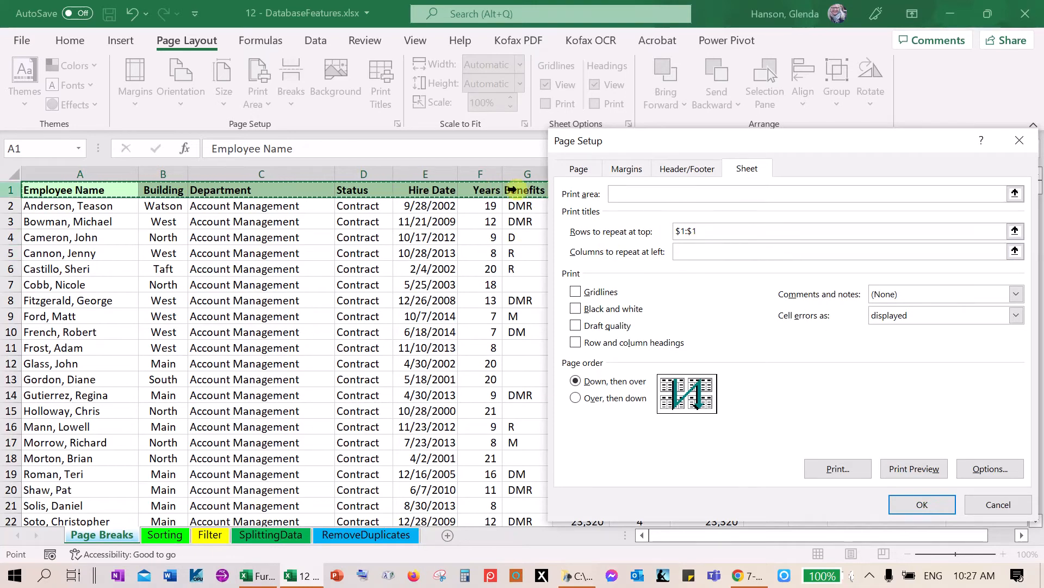
Step: Review the header and footer settings in Page Setup and apply the print title settings
click(689, 171)
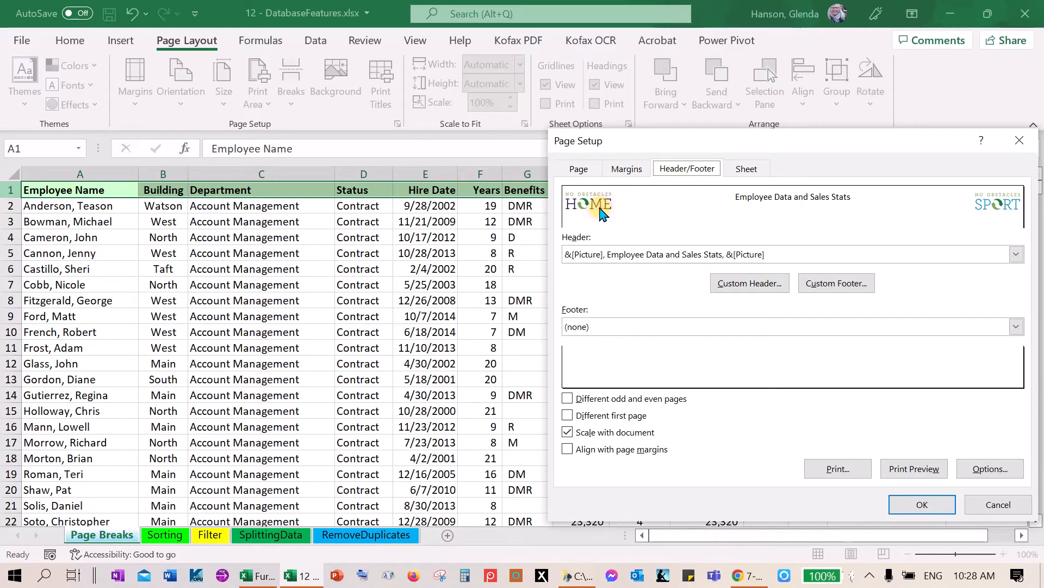
click(742, 219)
click(925, 503)
click(751, 170)
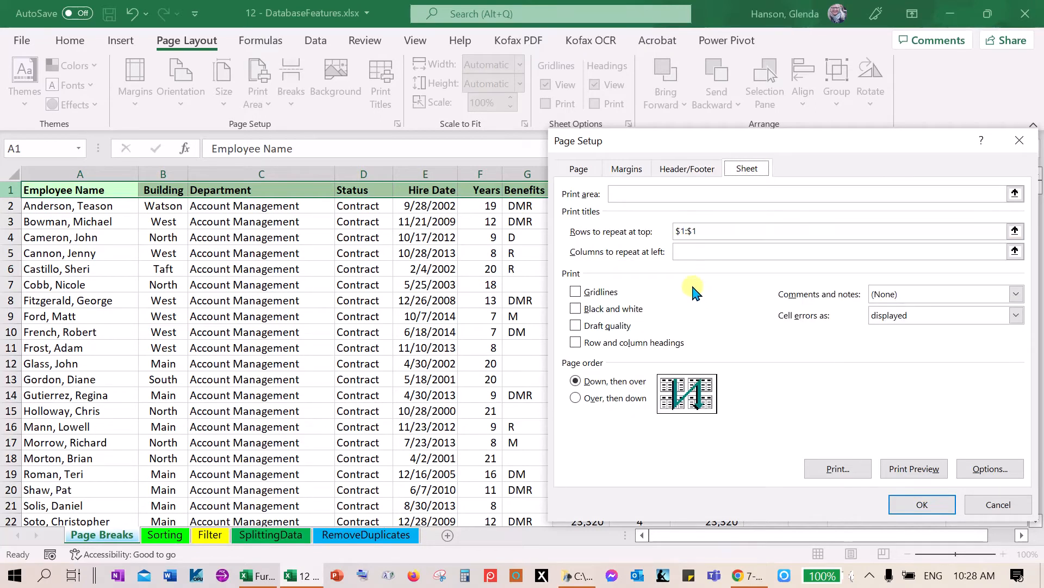
click(919, 504)
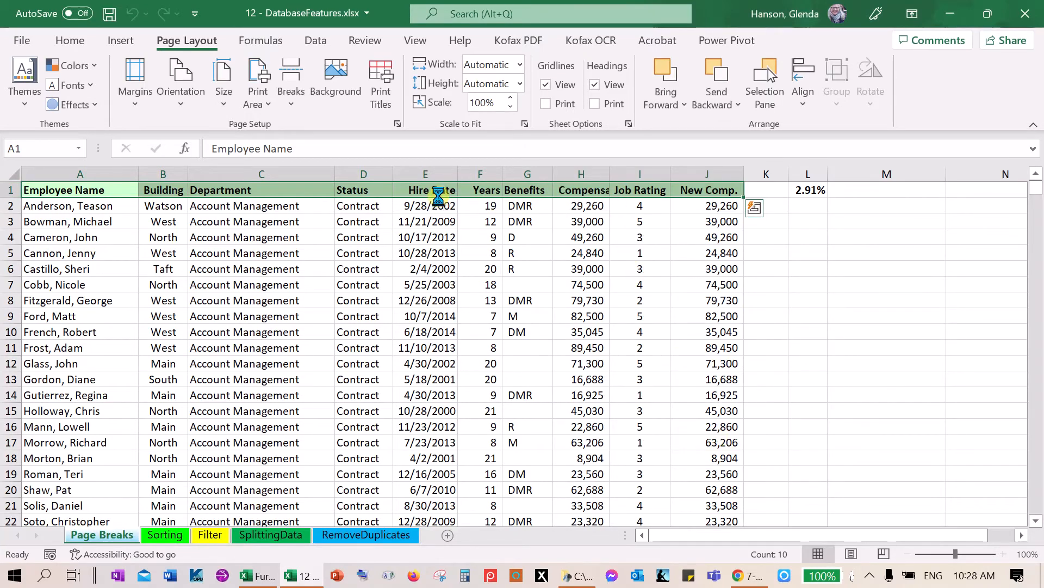
Step: Preview the printout again and check the repeated column headings on pages 1 to 7
key(ctrl+p)
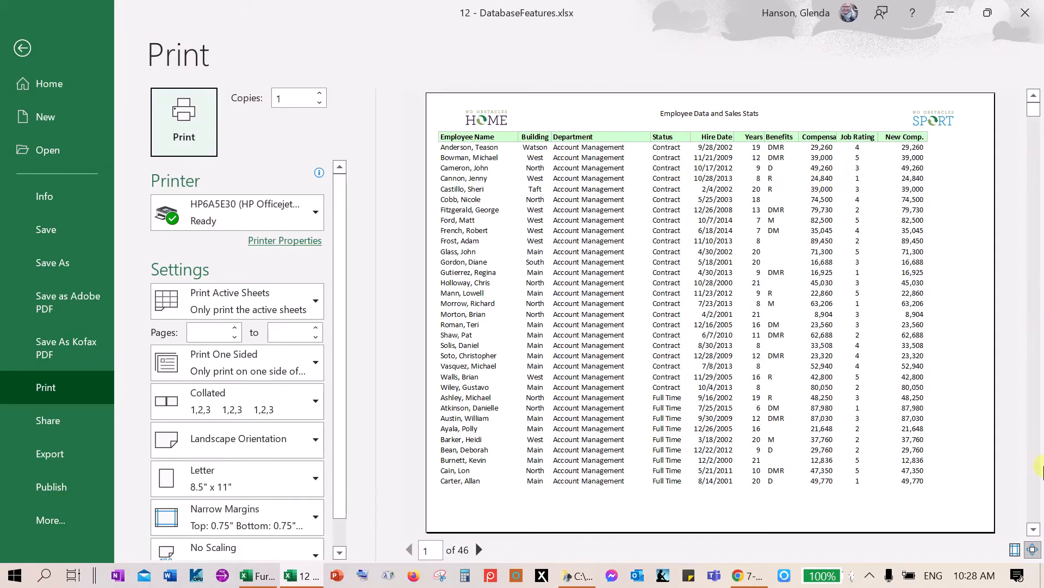
click(1034, 530)
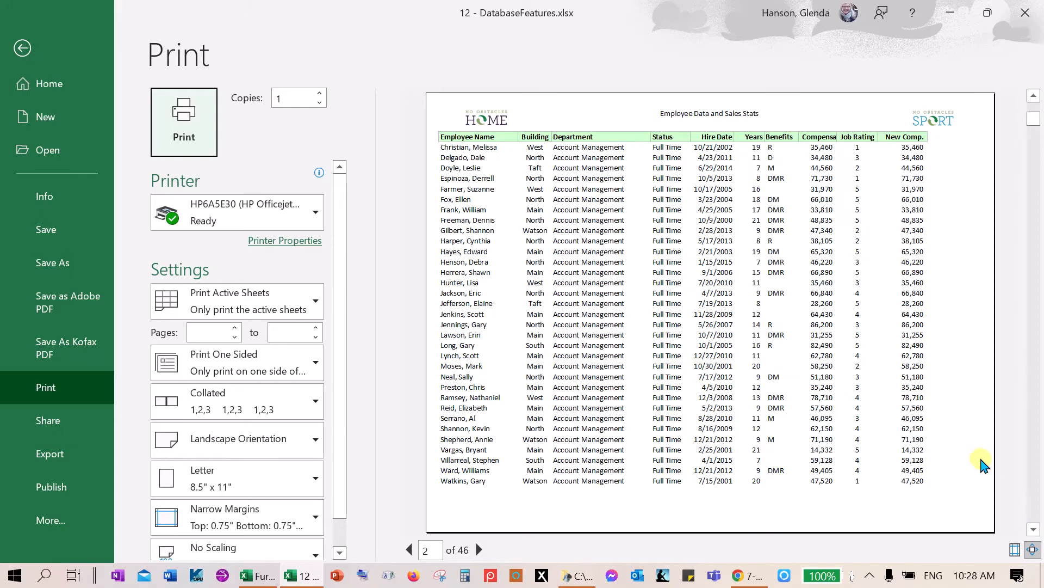
click(1033, 529)
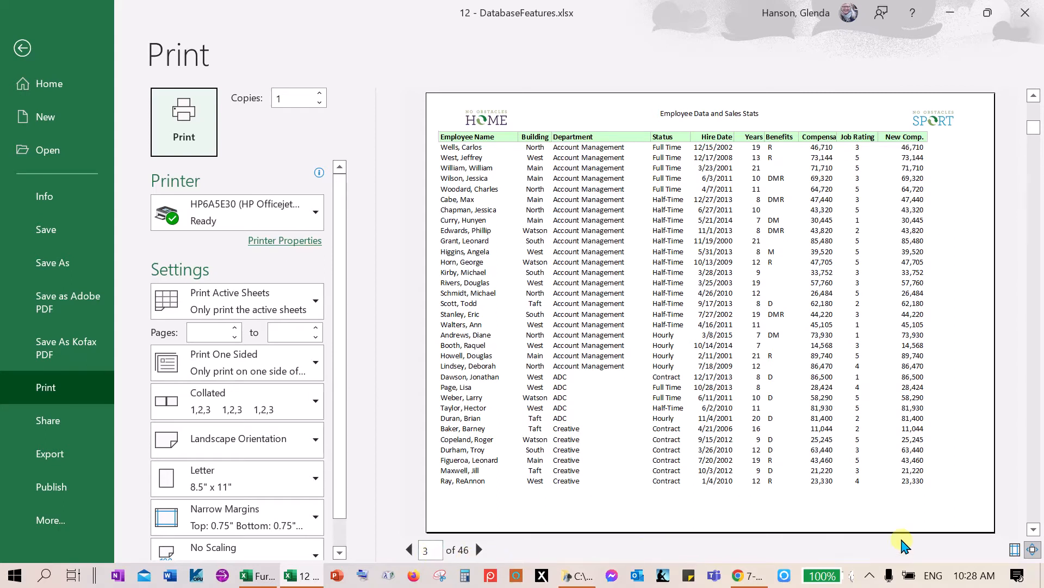
click(1033, 529)
click(1032, 528)
click(1032, 528)
click(1031, 528)
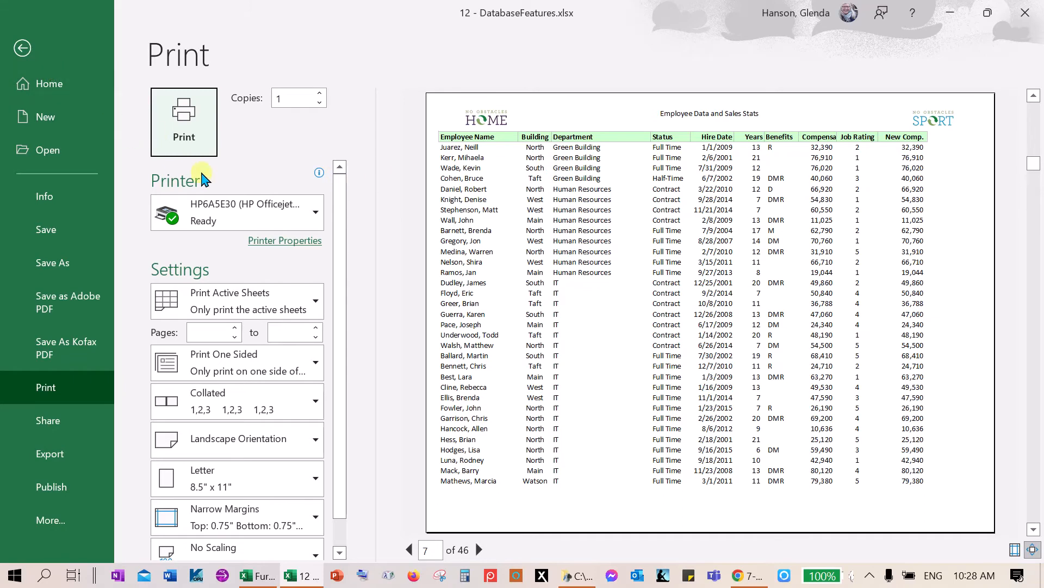
Step: Try Portrait Orientation for the printout and switch it back to Landscape Orientation
click(315, 442)
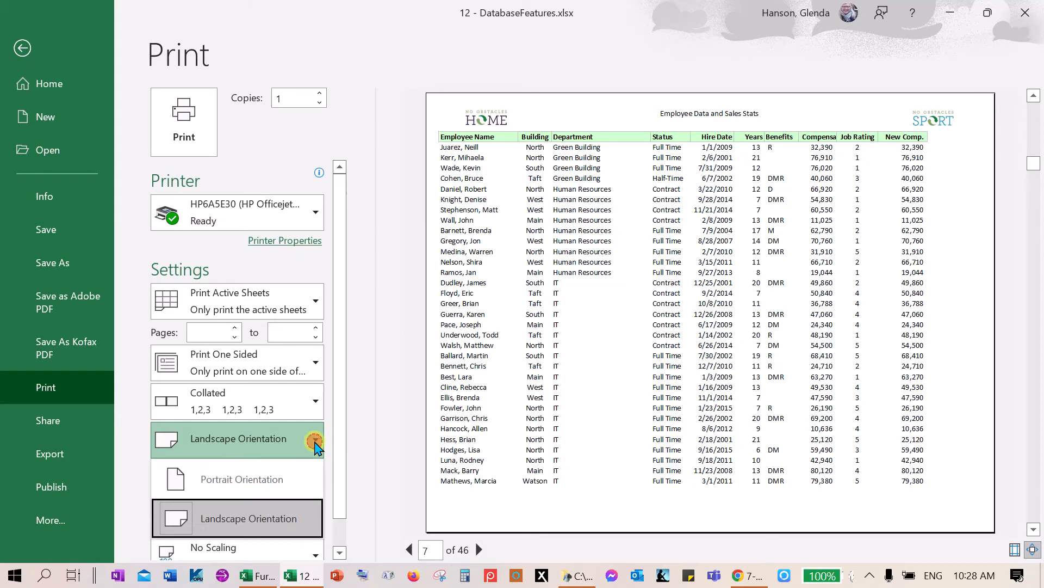
click(298, 483)
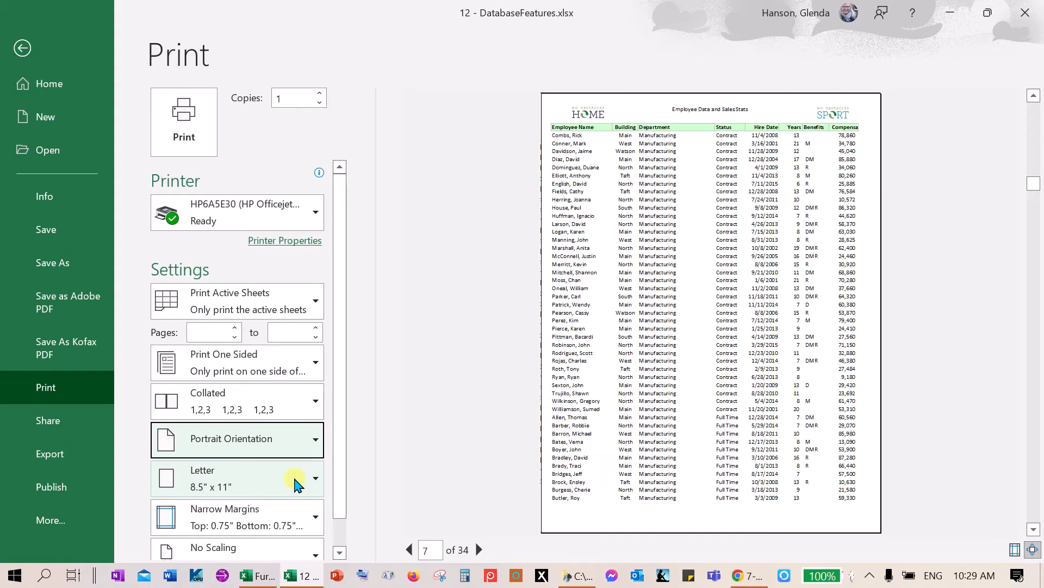
click(313, 439)
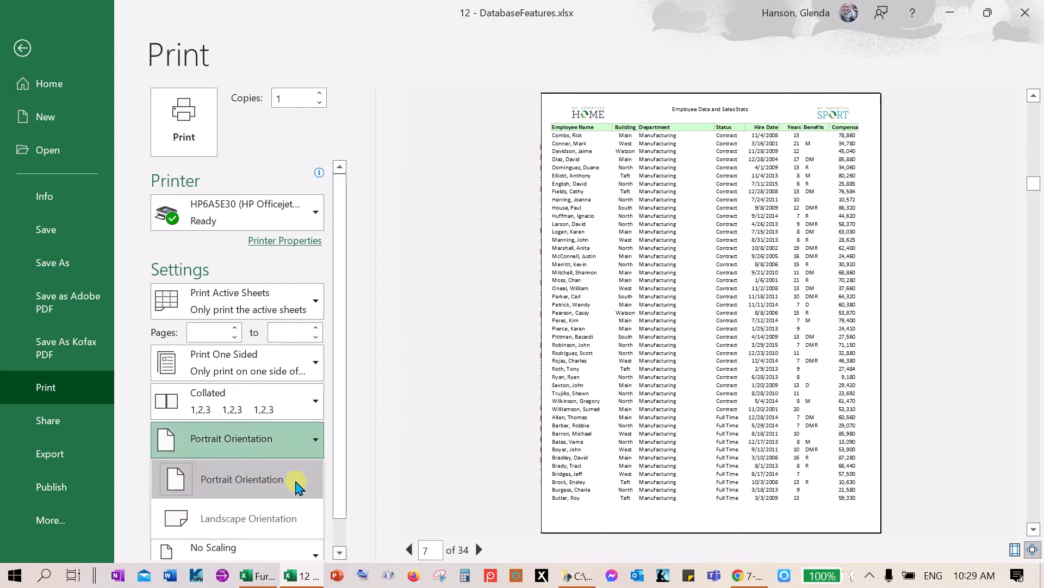
click(298, 519)
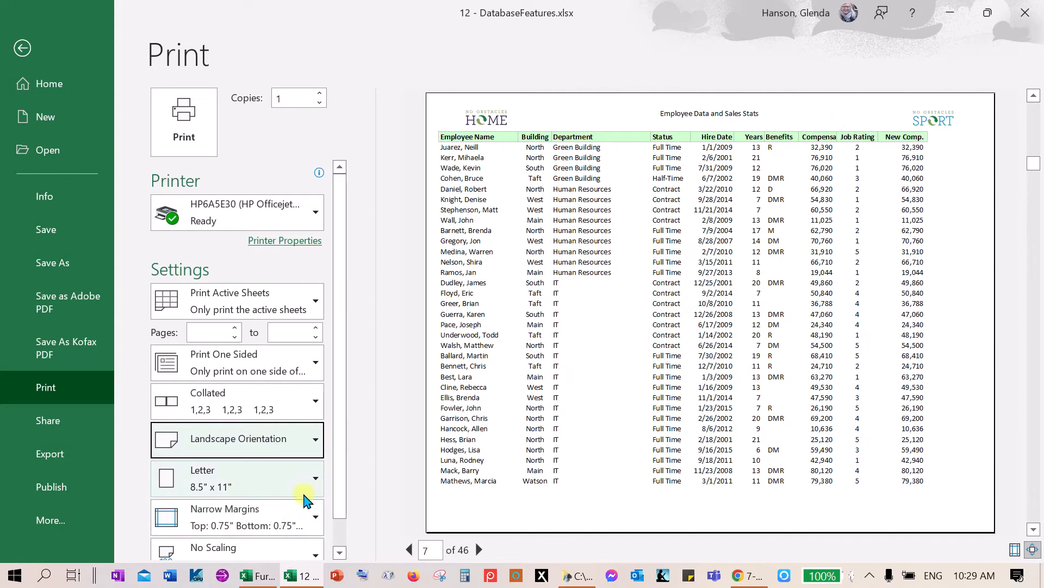
Step: Try the Normal margins preset and set the print margins to Wide
click(315, 518)
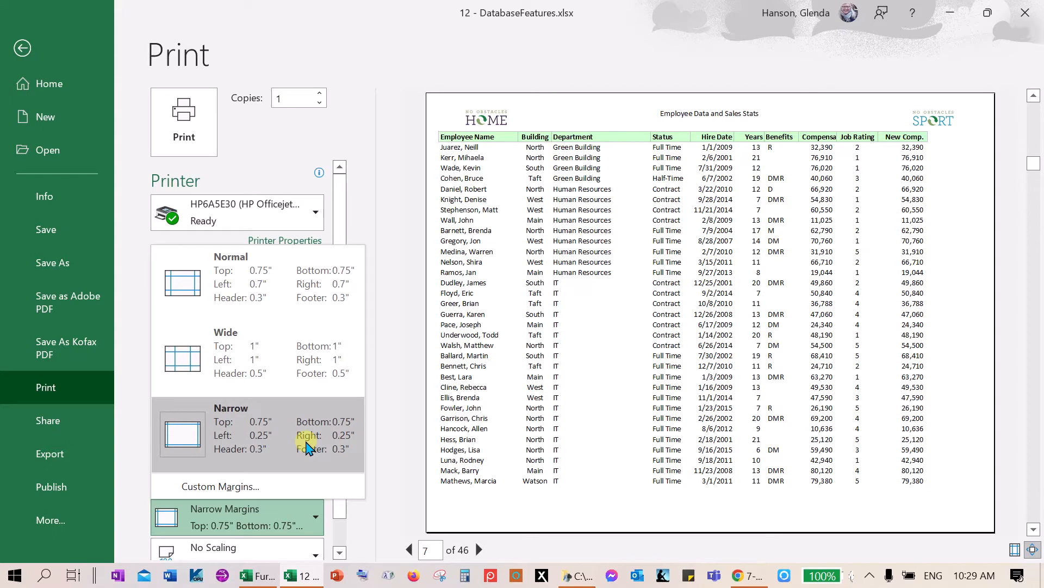
click(298, 303)
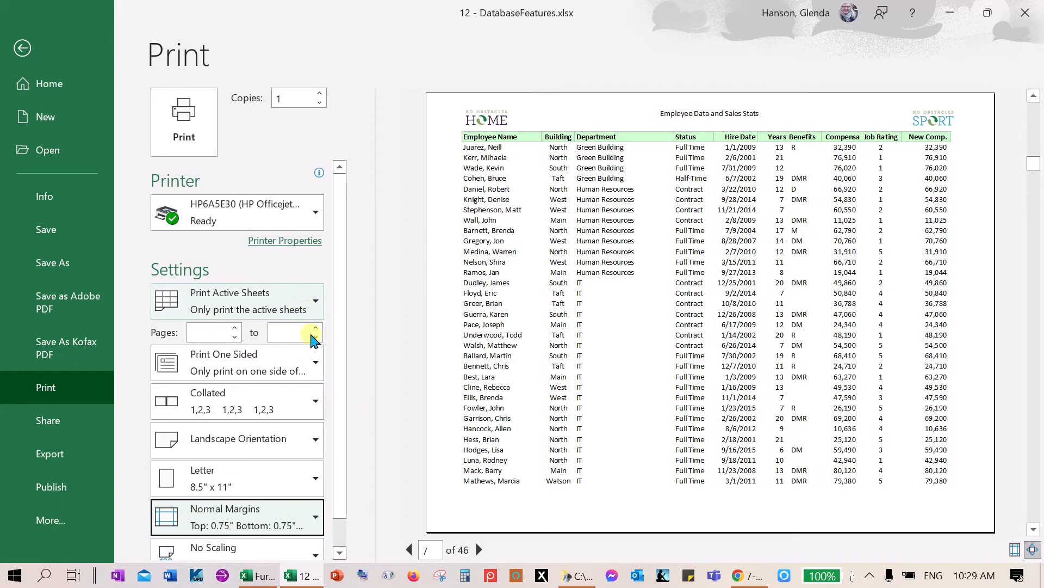
click(313, 517)
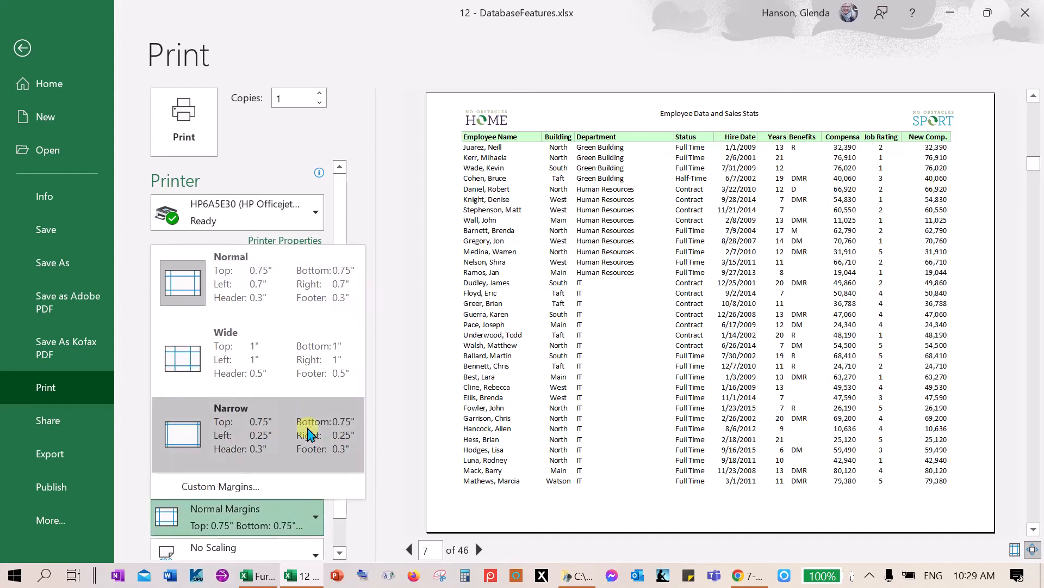
click(309, 360)
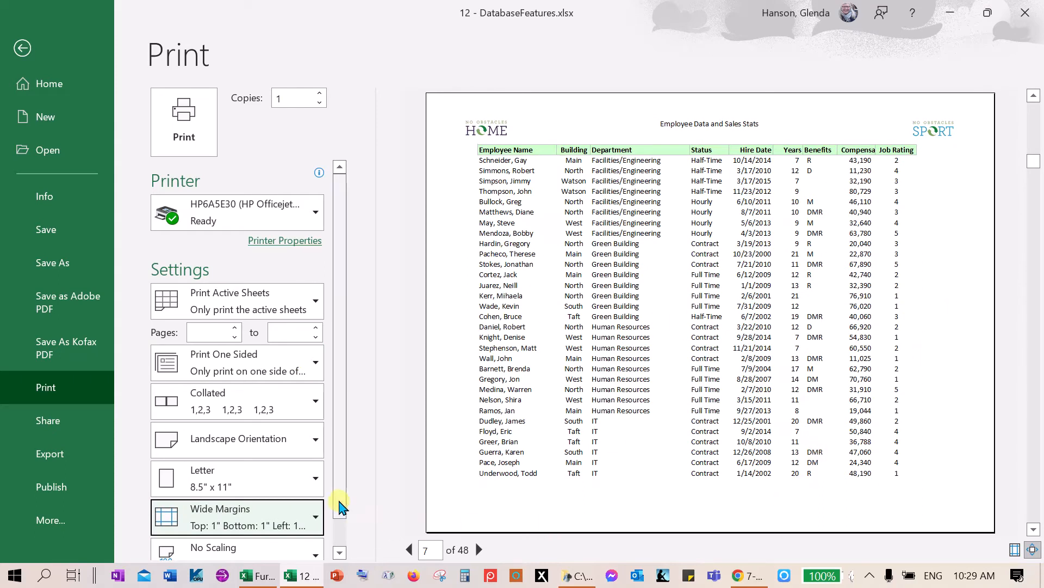
Step: Try the print scaling options Fit Sheet on One Page and Fit All Columns on One Page
drag(342, 506, 338, 548)
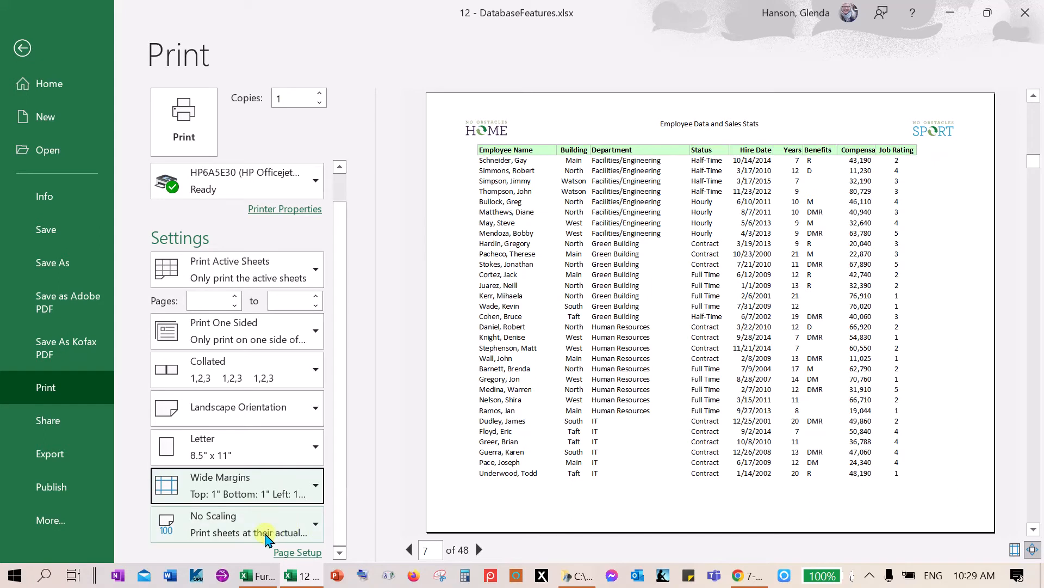
click(316, 525)
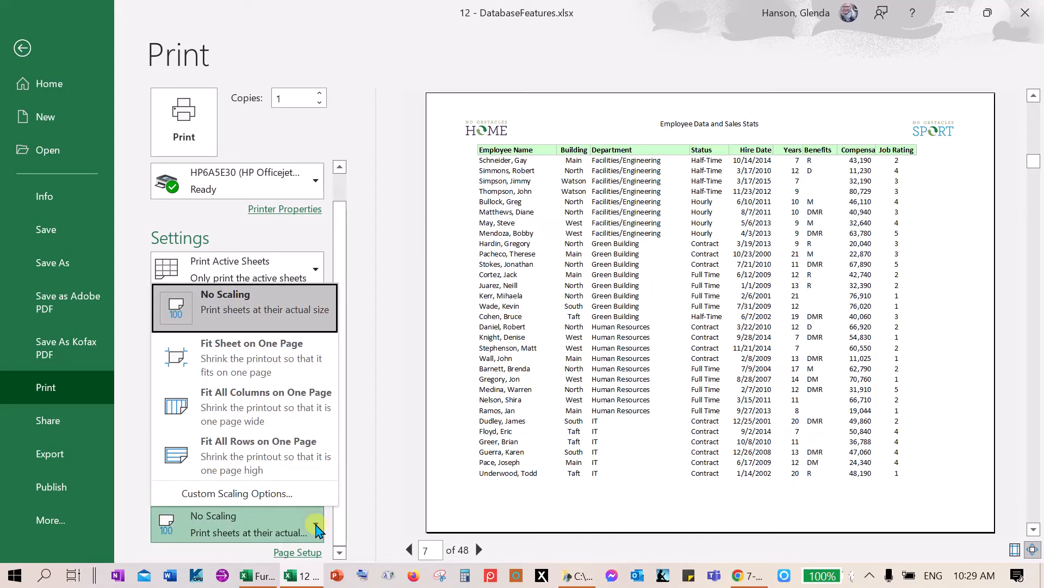
click(266, 370)
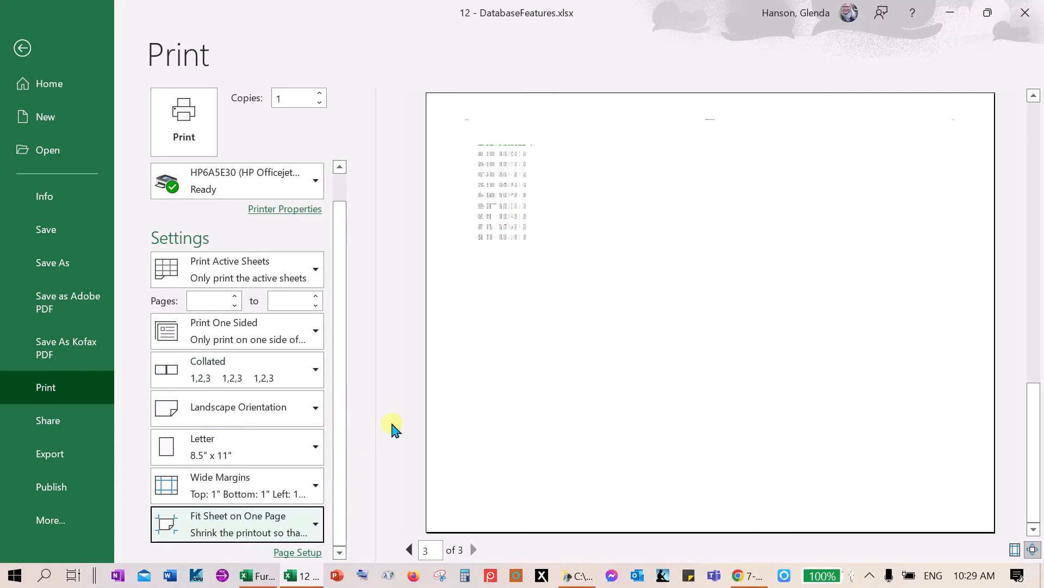
click(266, 519)
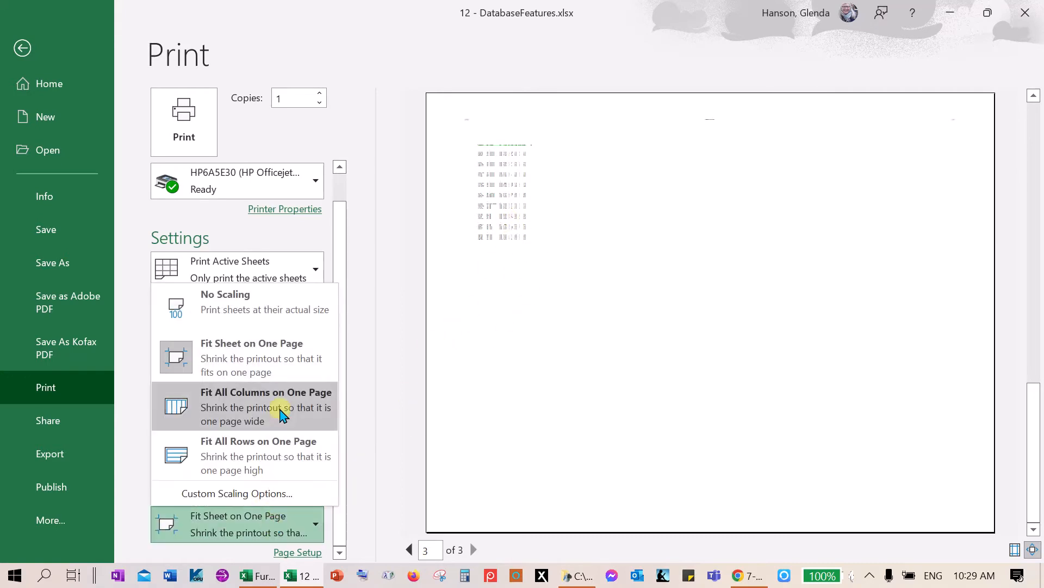
click(286, 406)
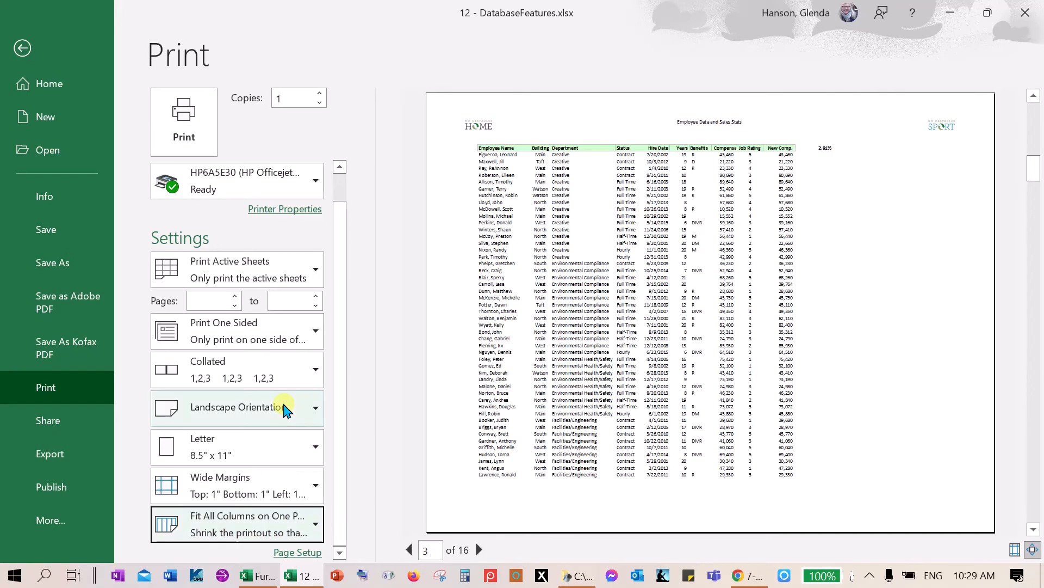
Step: Try scaling the printout with Fit All Rows on One Page and return to Fit Sheet on One Page
click(275, 530)
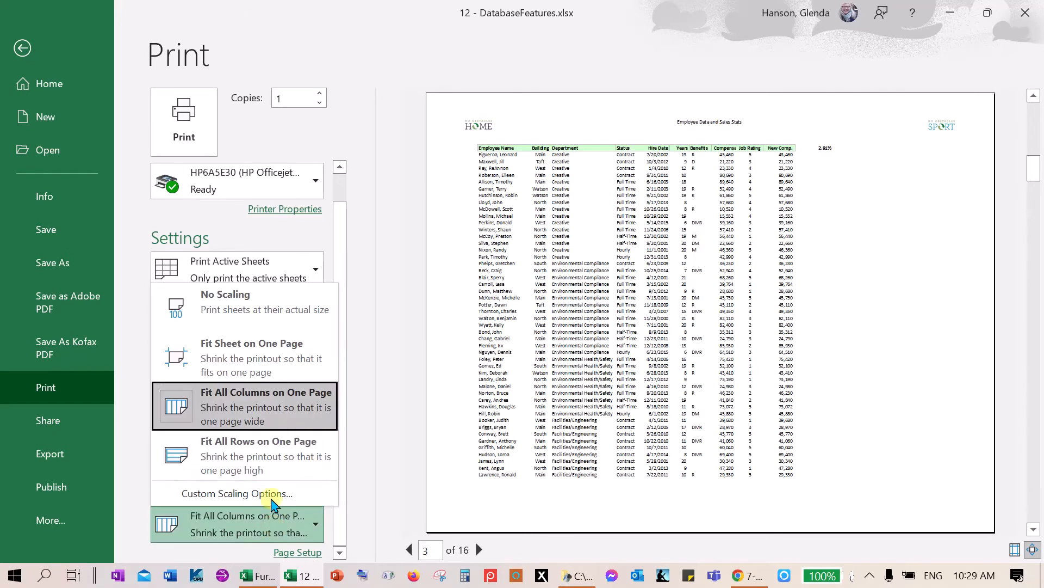
click(283, 462)
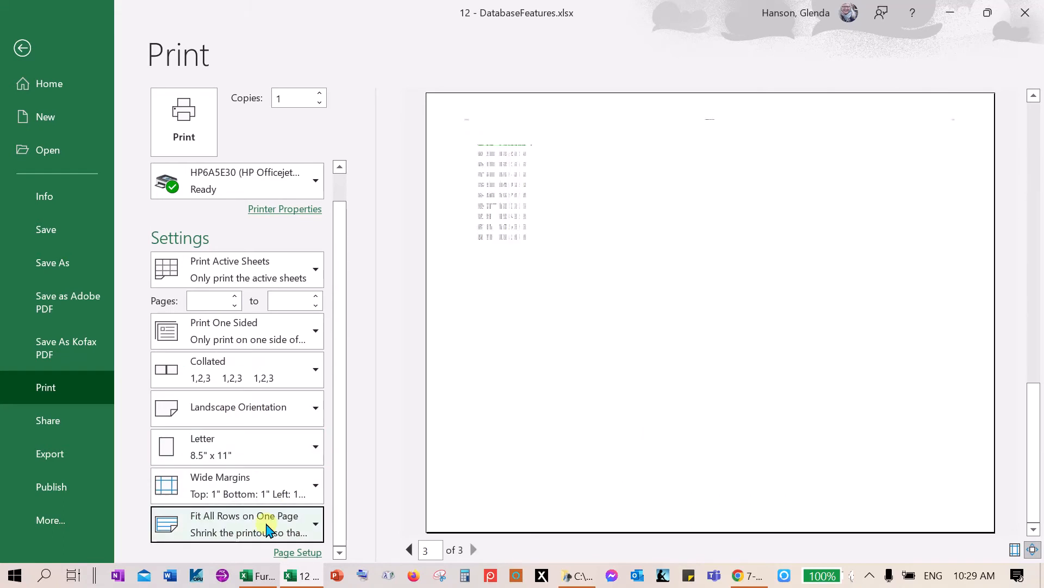
click(270, 530)
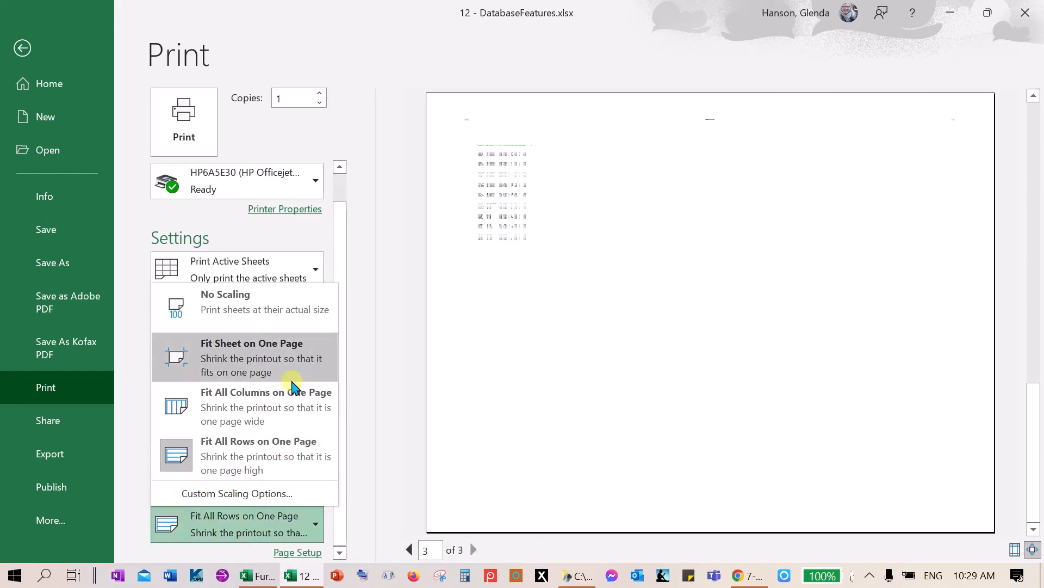
click(298, 356)
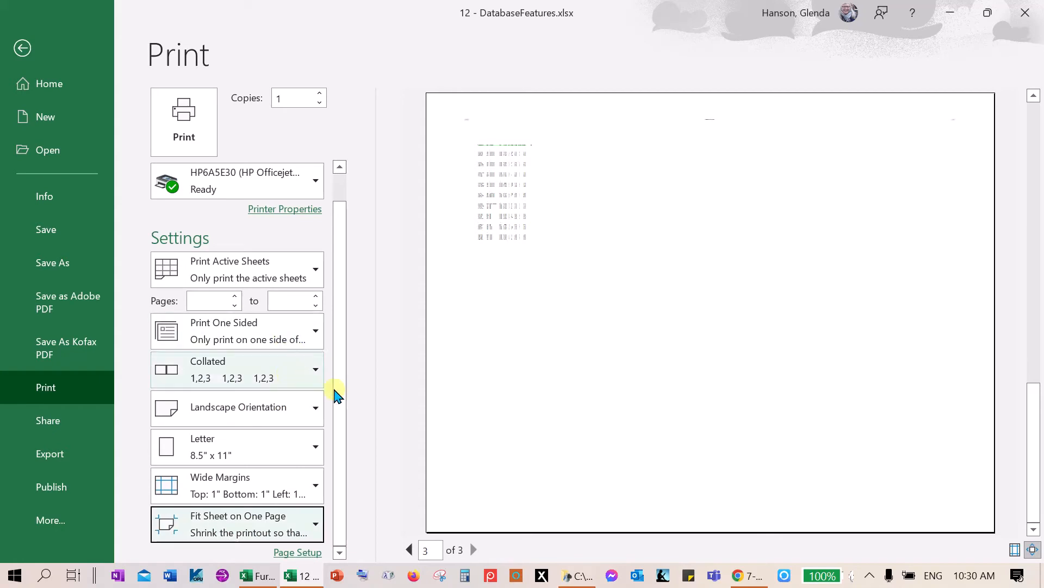
Step: Preview page 2 of the shrunken printout and reset the print scaling to No Scaling
click(409, 548)
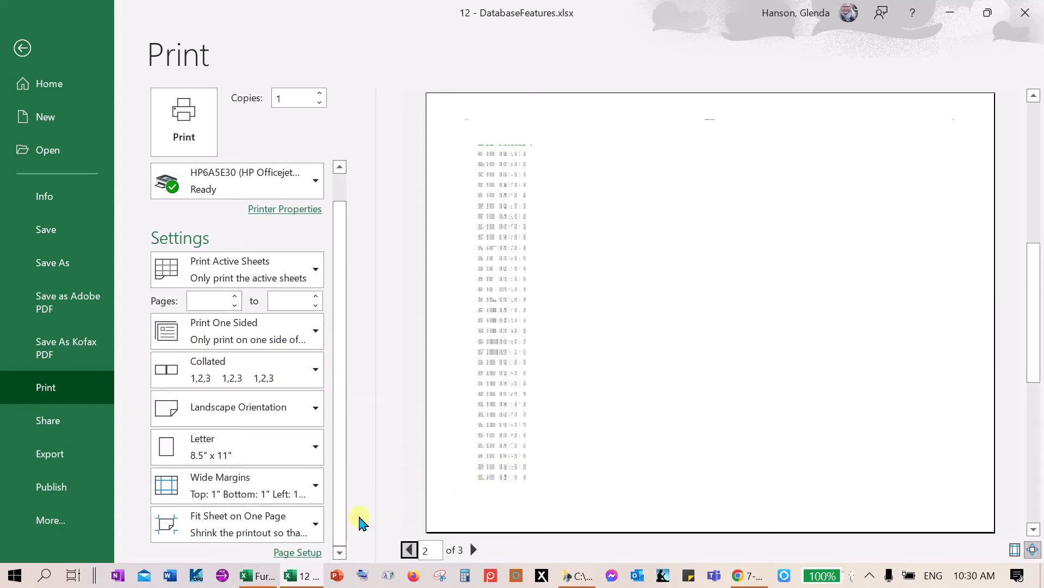
click(320, 525)
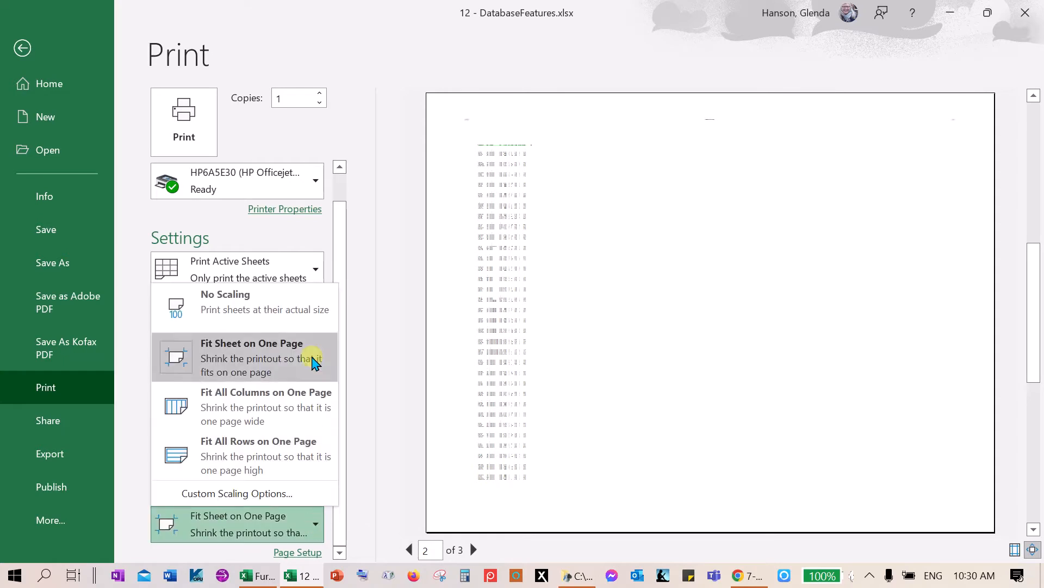
click(280, 302)
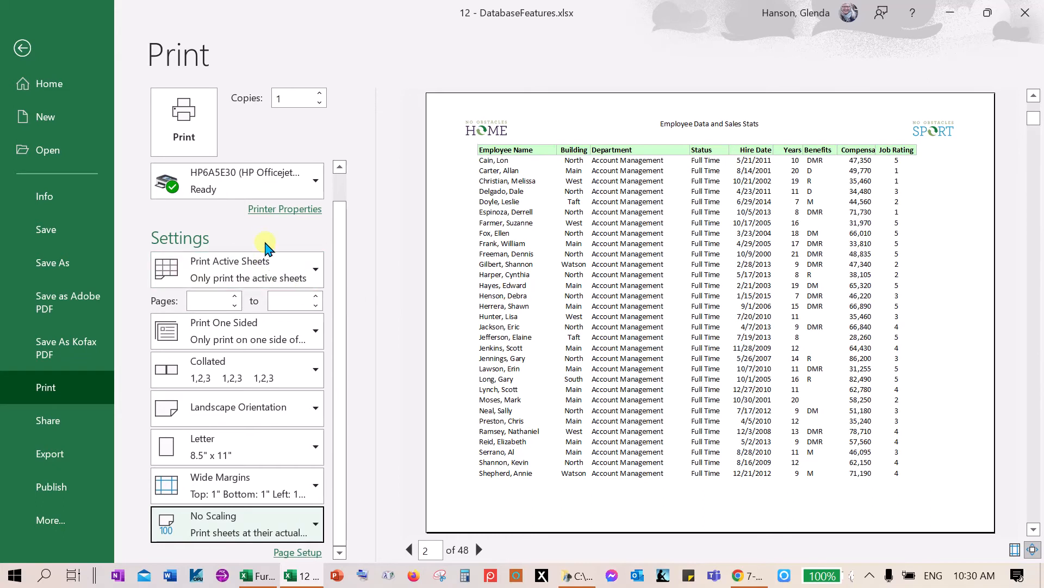
Step: Leave the print preview and set the worksheet's page margins to Narrow
click(21, 48)
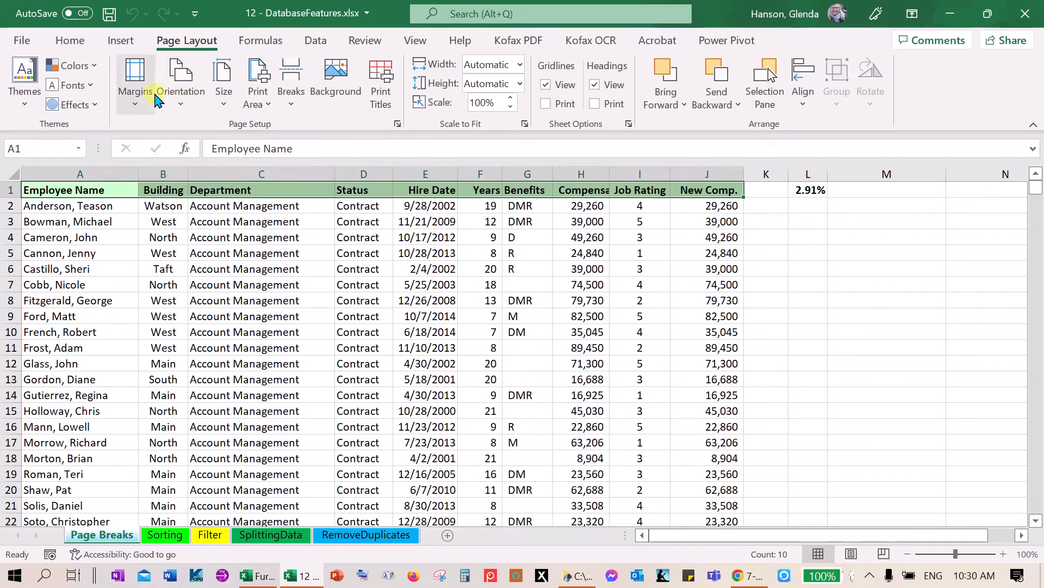
click(181, 106)
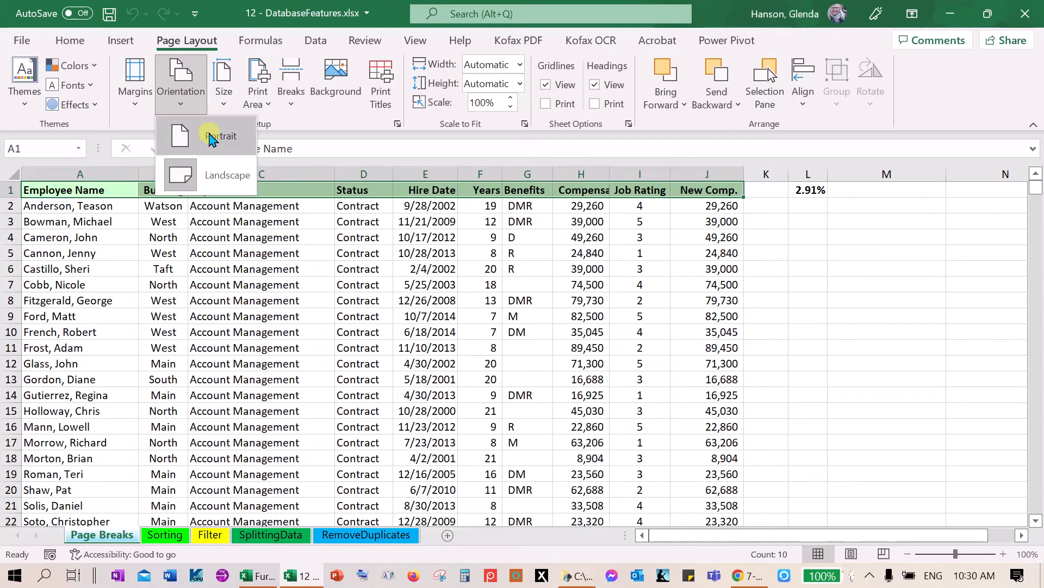
click(142, 104)
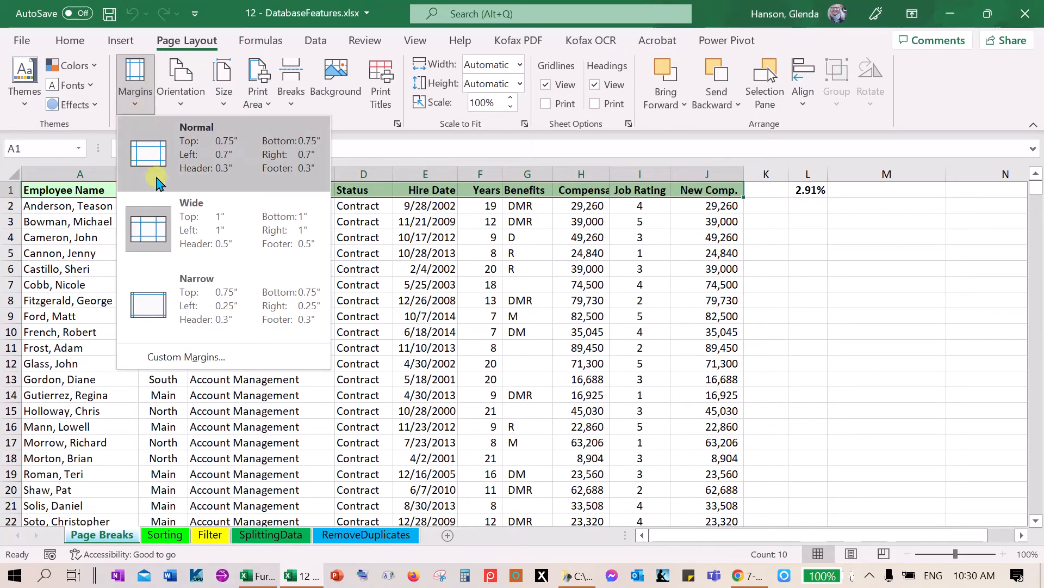
click(151, 311)
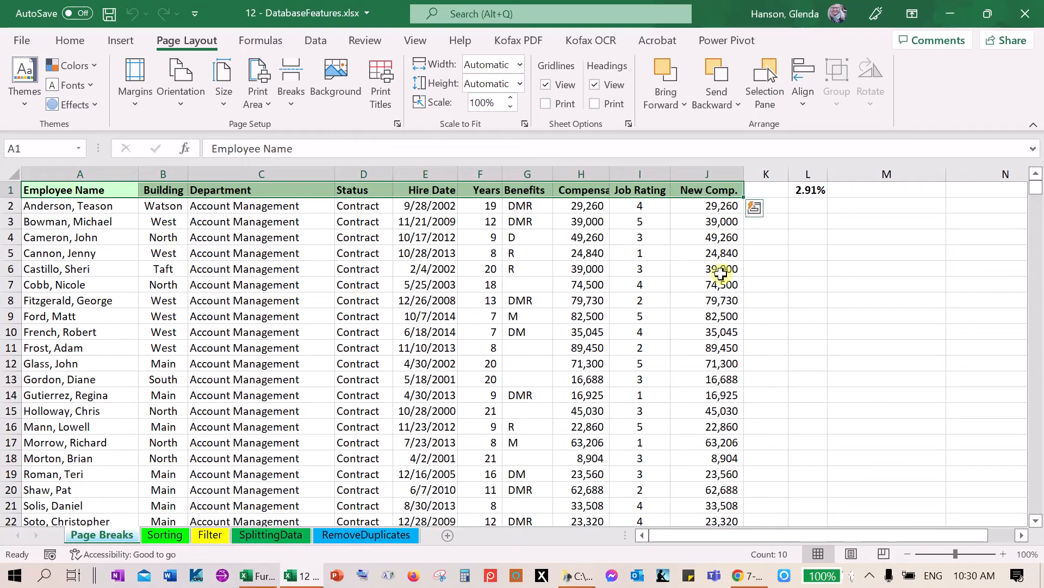
Step: Select the first Full Time entry in the Status column, cell D26, and show the worksheet in Page Break Preview
drag(1036, 190, 1040, 204)
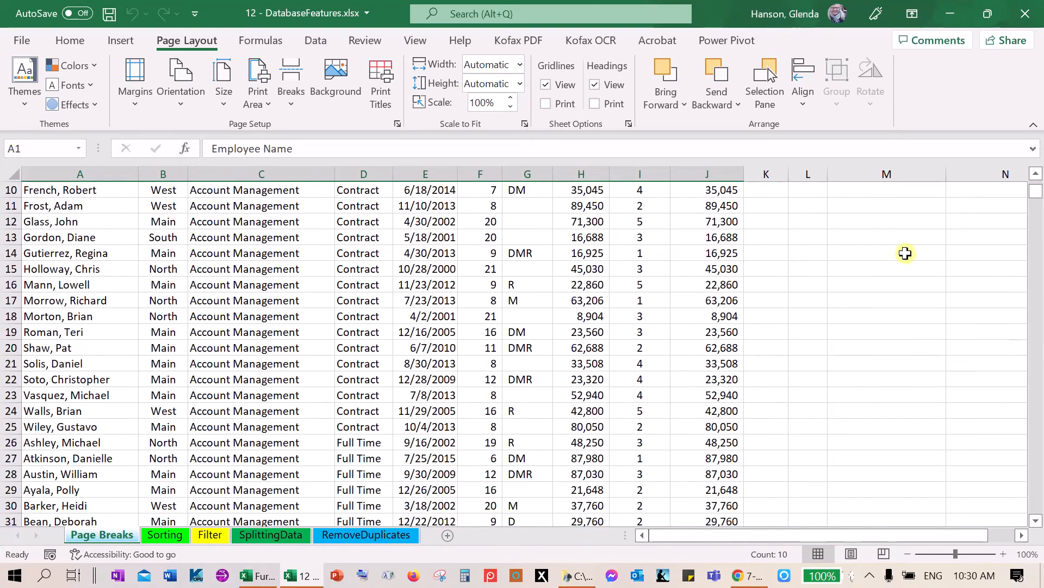
click(364, 408)
click(370, 446)
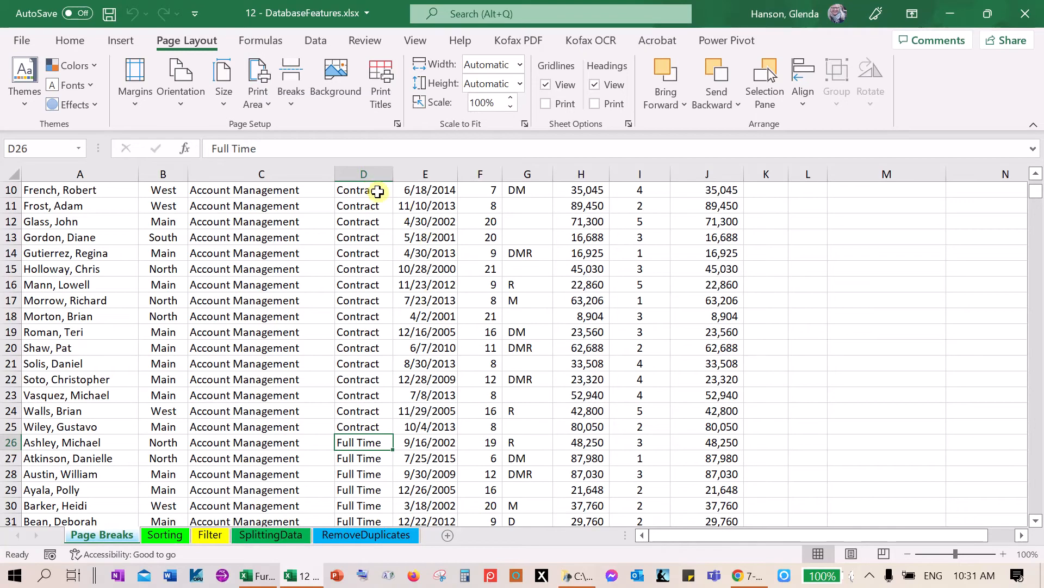
click(417, 43)
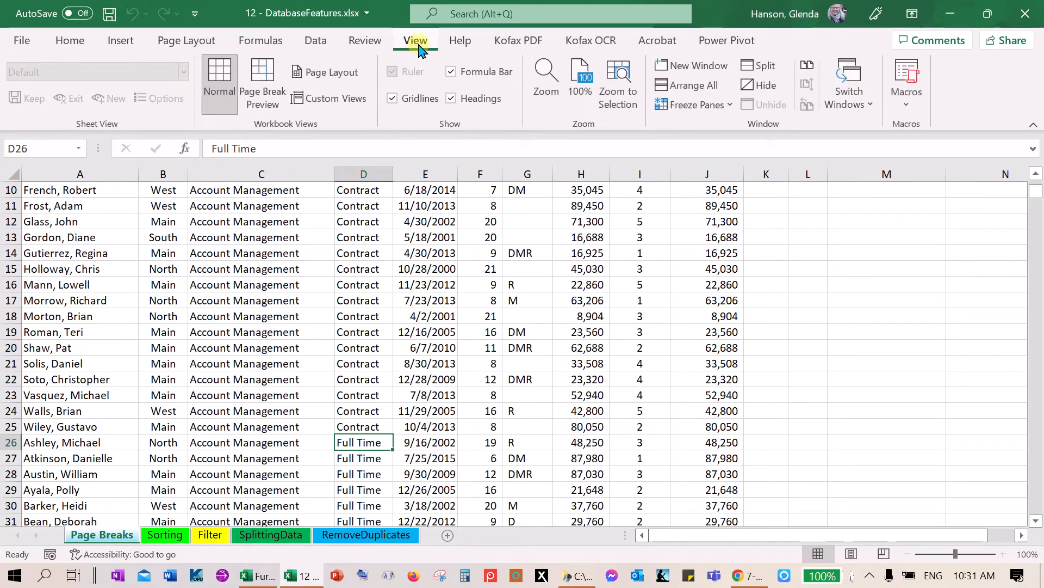
click(260, 97)
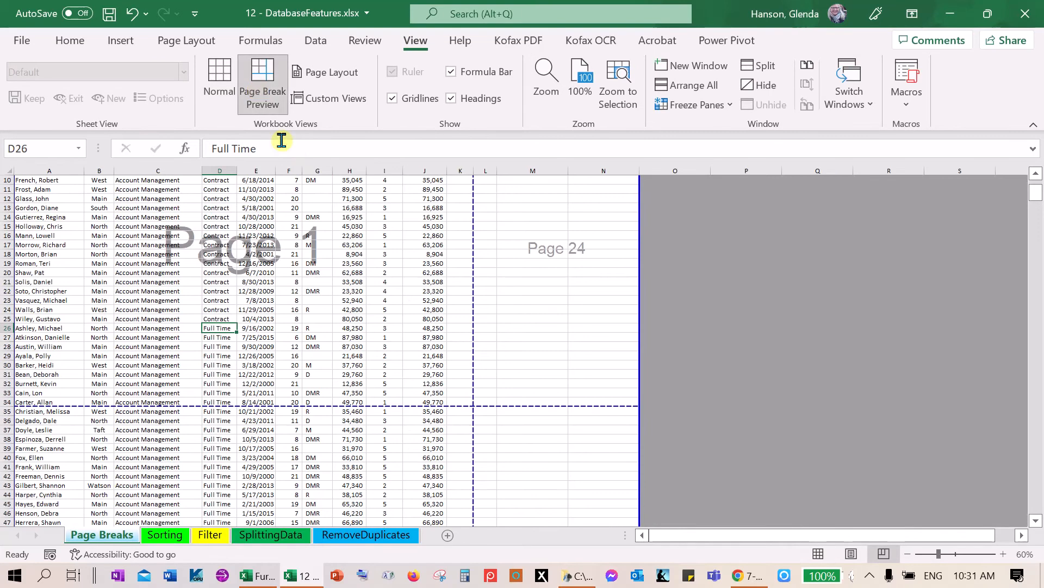
Step: Move the first horizontal page break to below row 36 and fix the vertical page break between columns K and L
mouse_move(473, 369)
mouse_down()
mouse_move(515, 368)
mouse_move(480, 377)
mouse_up()
drag(250, 405, 307, 420)
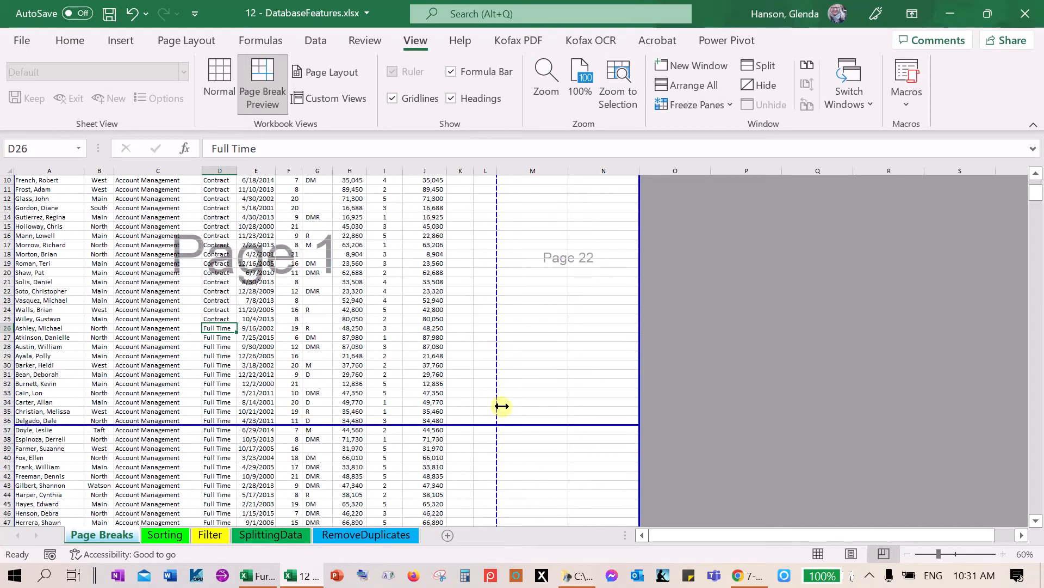
drag(499, 406, 459, 408)
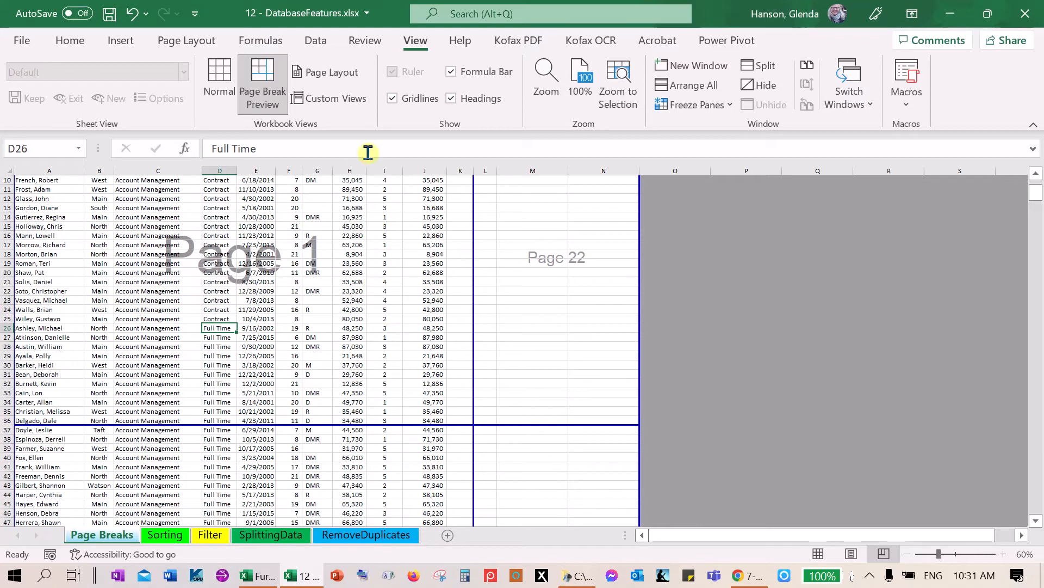
Step: Show the worksheet in Page Layout view and delete the SPORT and HOME logos from the right and left header sections
click(333, 74)
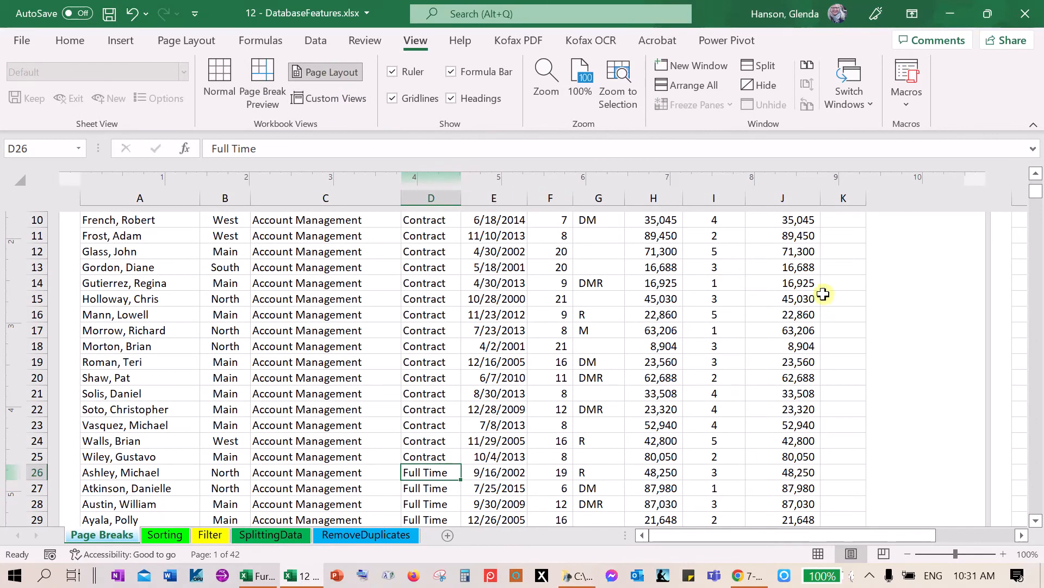
drag(1034, 196, 1035, 185)
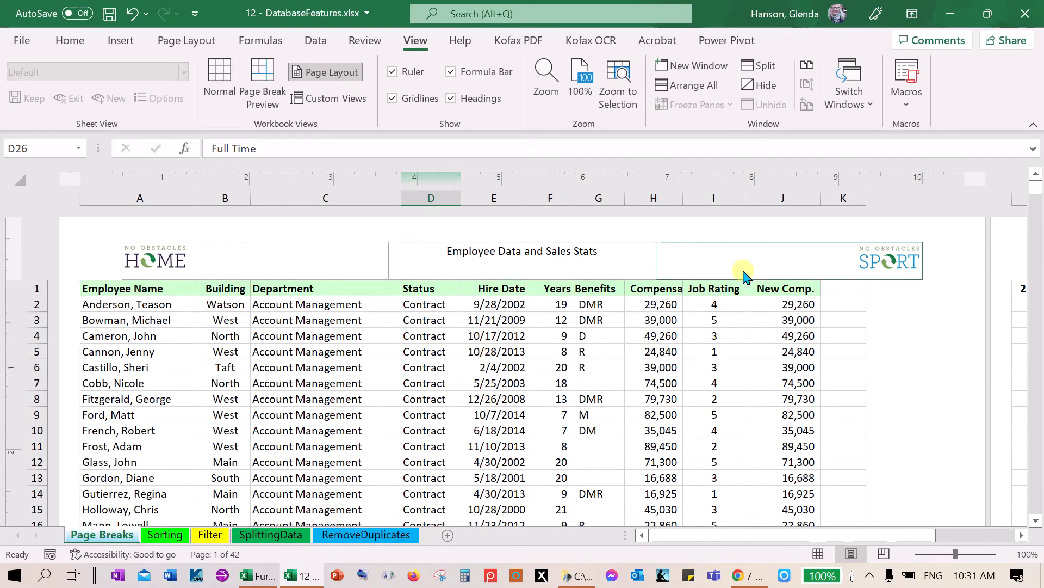
click(797, 272)
key(Delete)
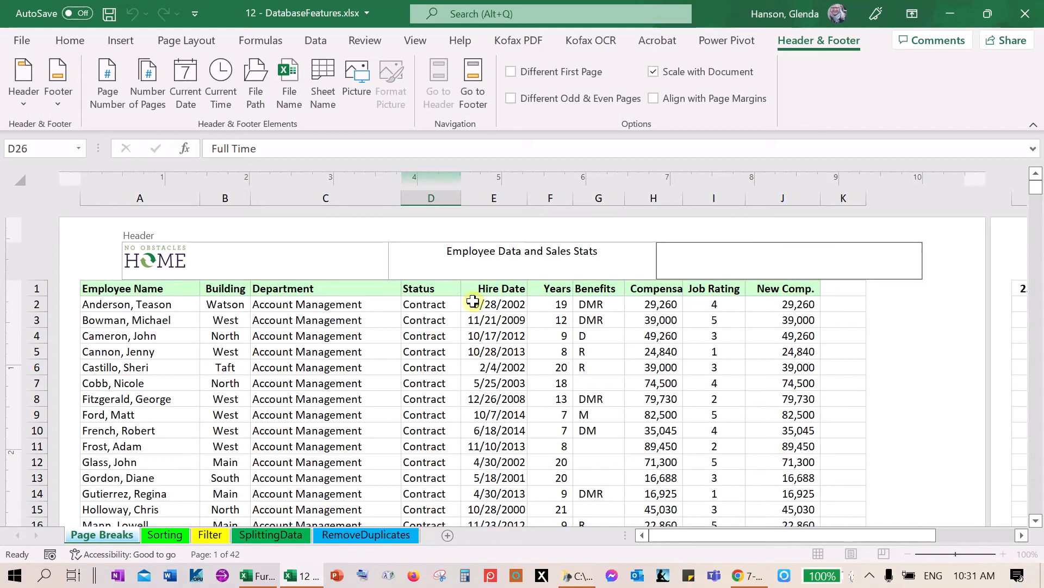
click(353, 268)
key(Delete)
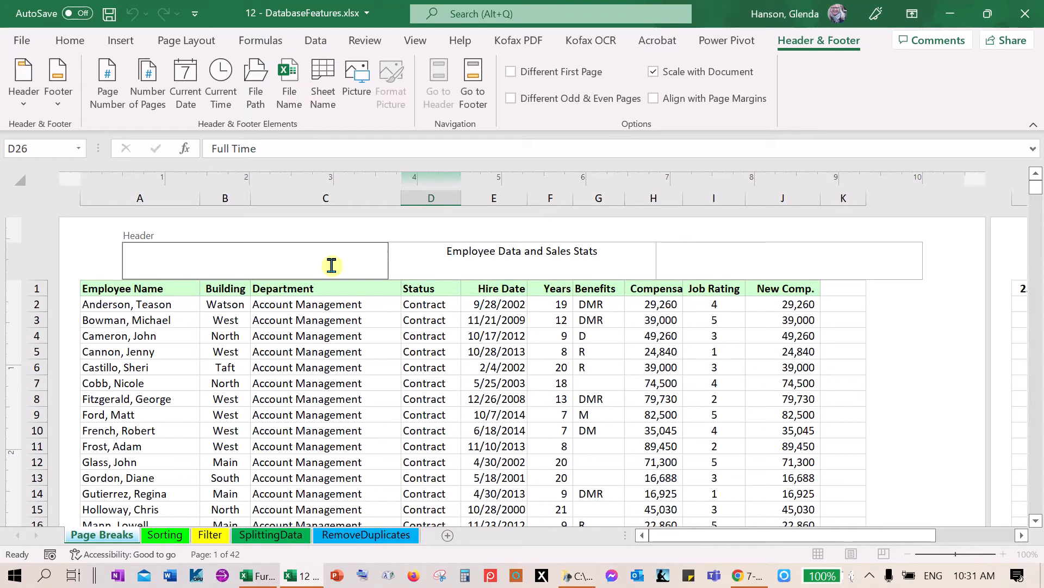
click(416, 350)
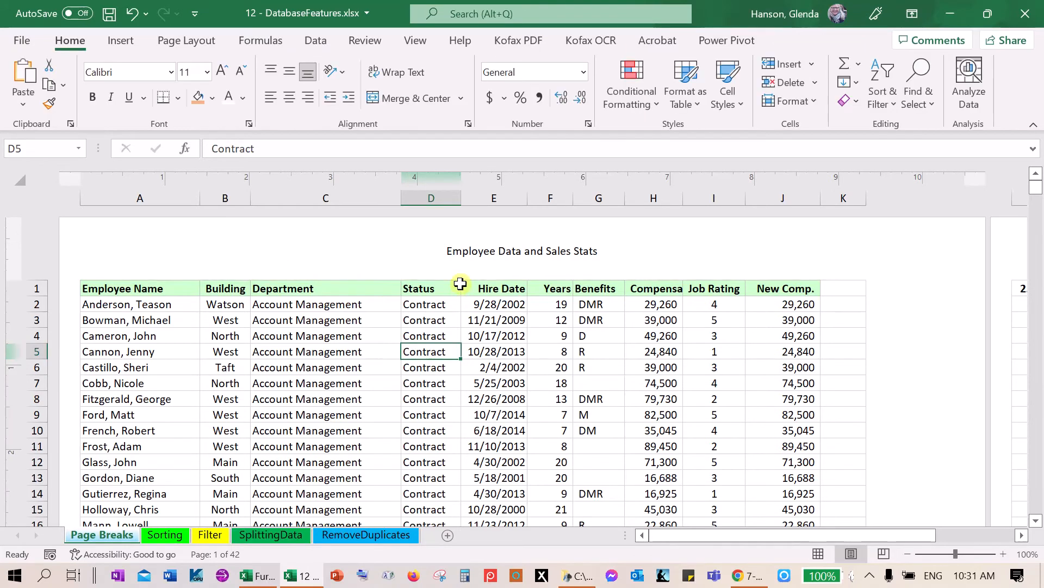
click(486, 254)
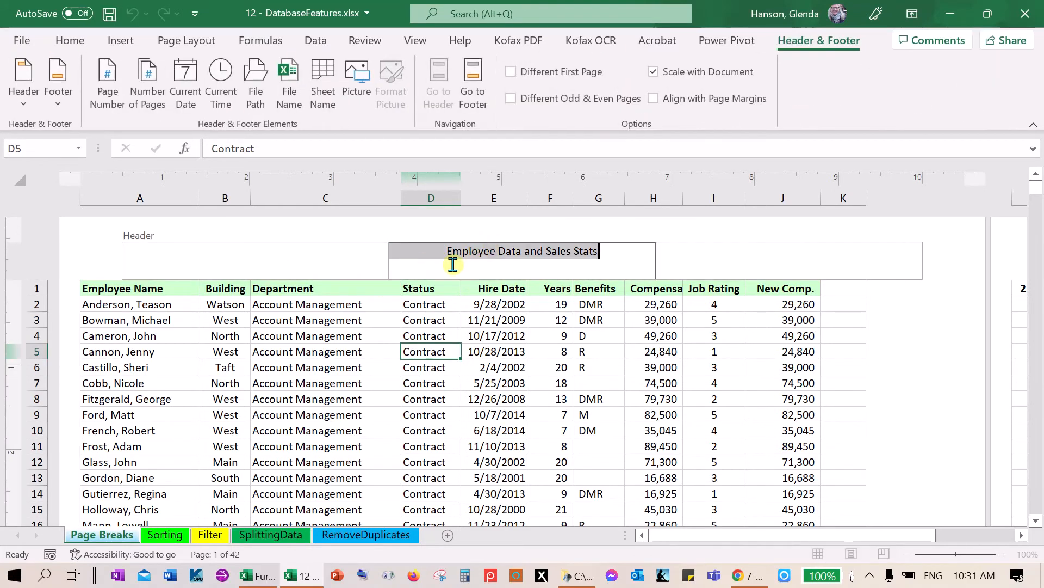
click(428, 293)
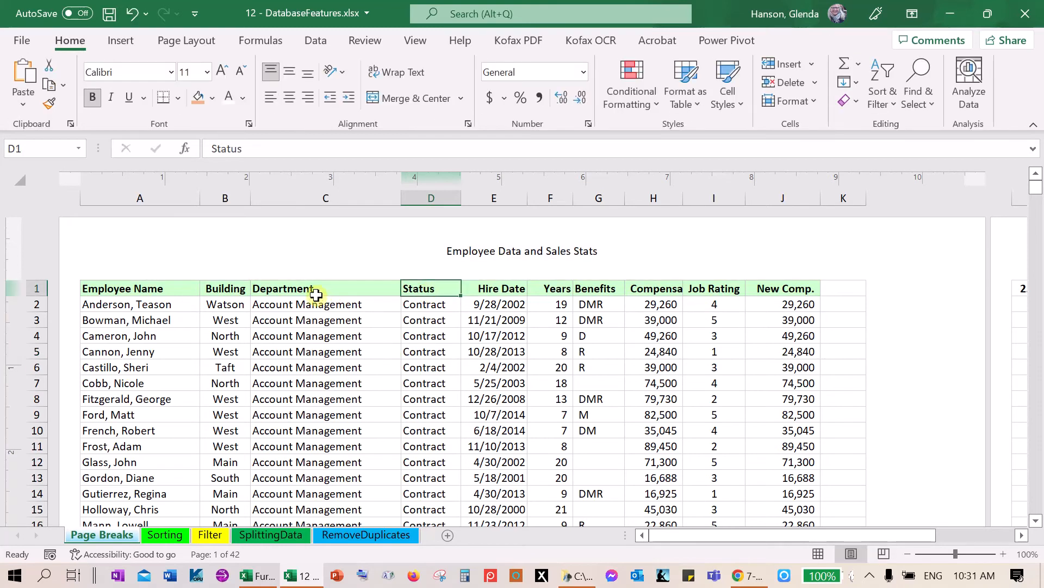
Step: Add the text "Today's Date" to the center footer section and check the footer on the following page
drag(1039, 199, 1041, 208)
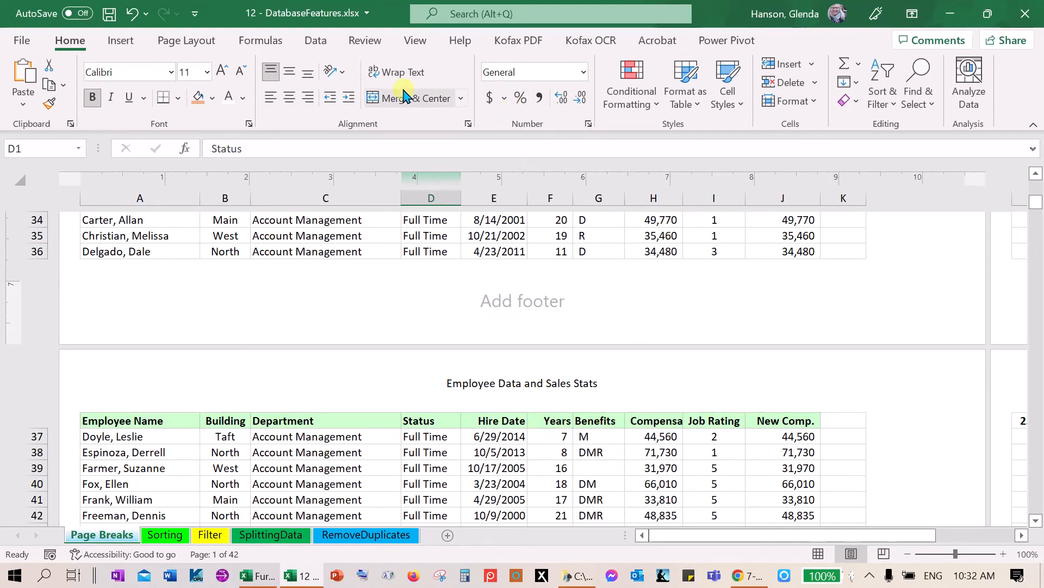
click(423, 47)
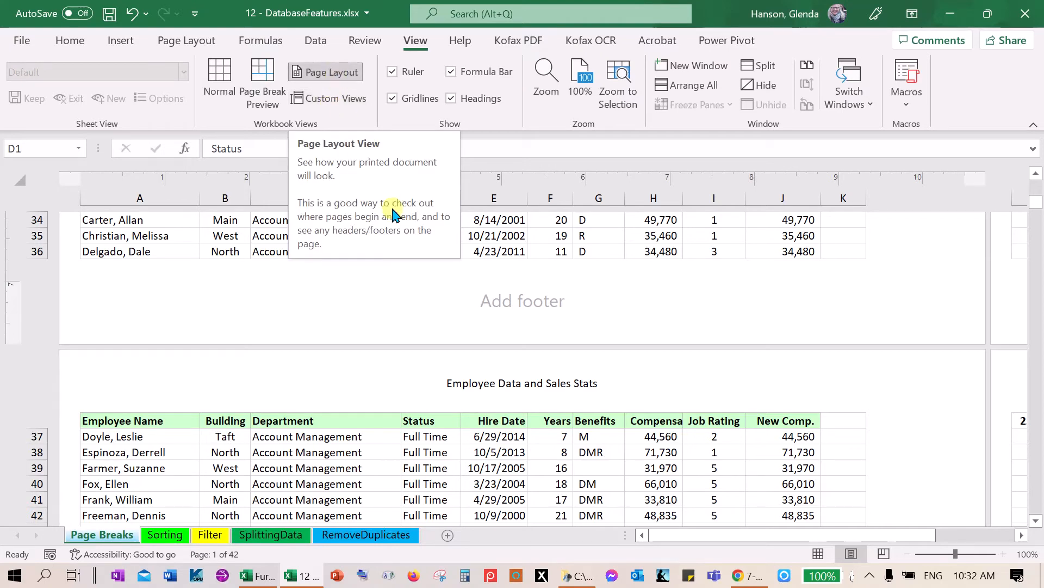
click(515, 295)
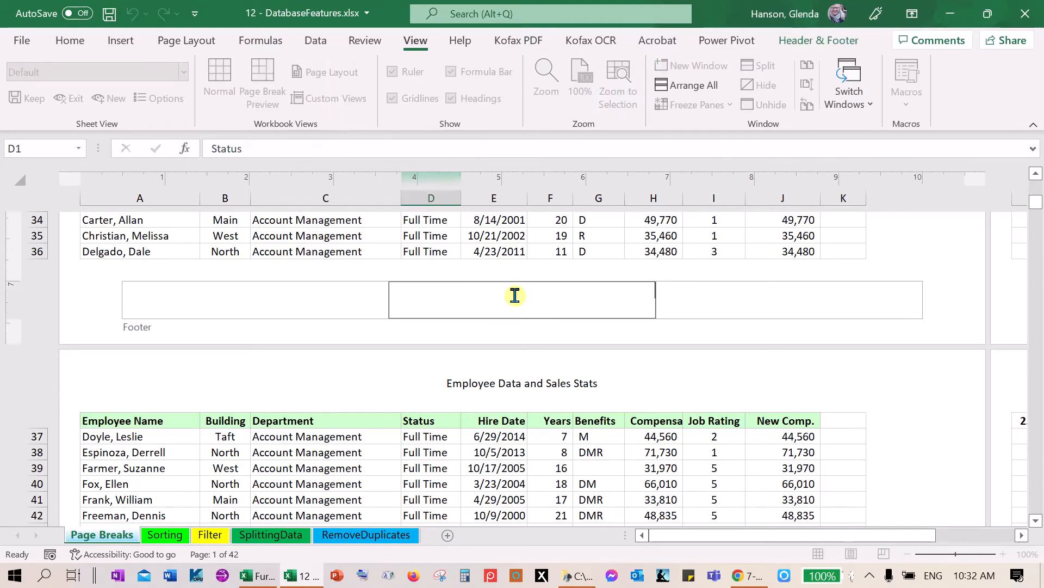
text(Today's Date)
click(527, 269)
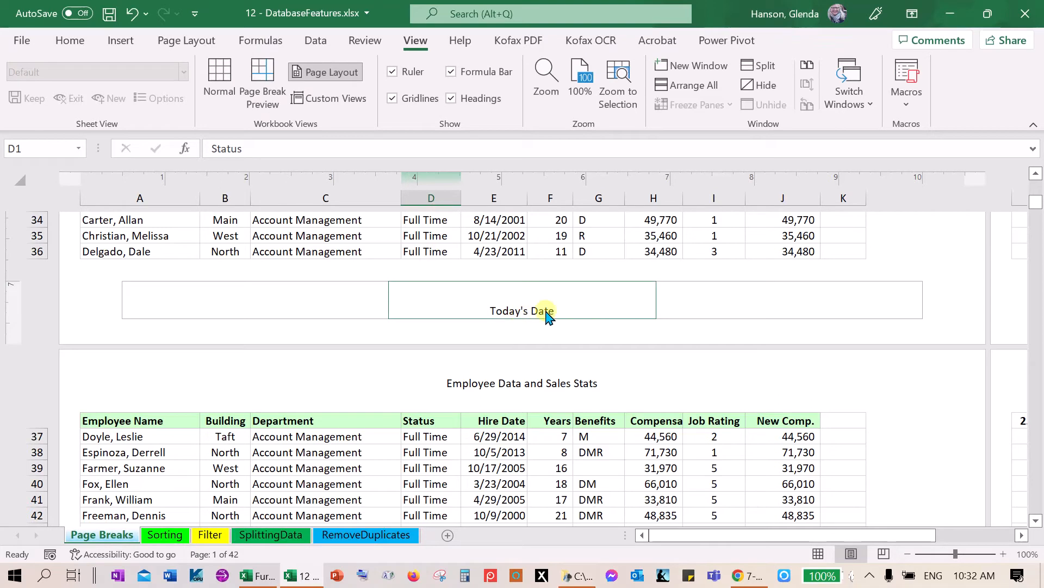
drag(1036, 521, 1037, 522)
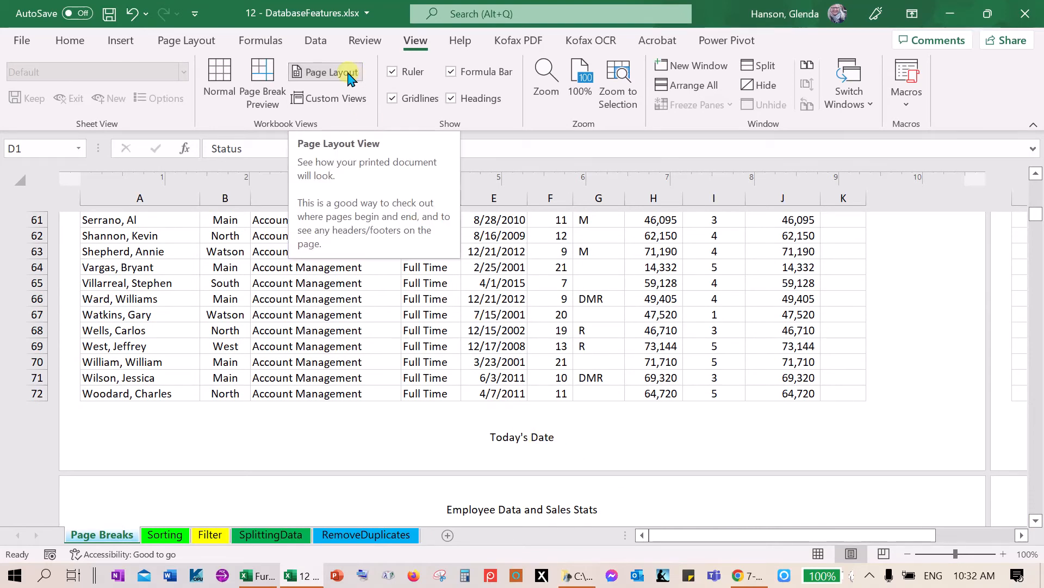
Step: Review the page breaks in Page Break Preview and return the worksheet to Normal view
click(262, 93)
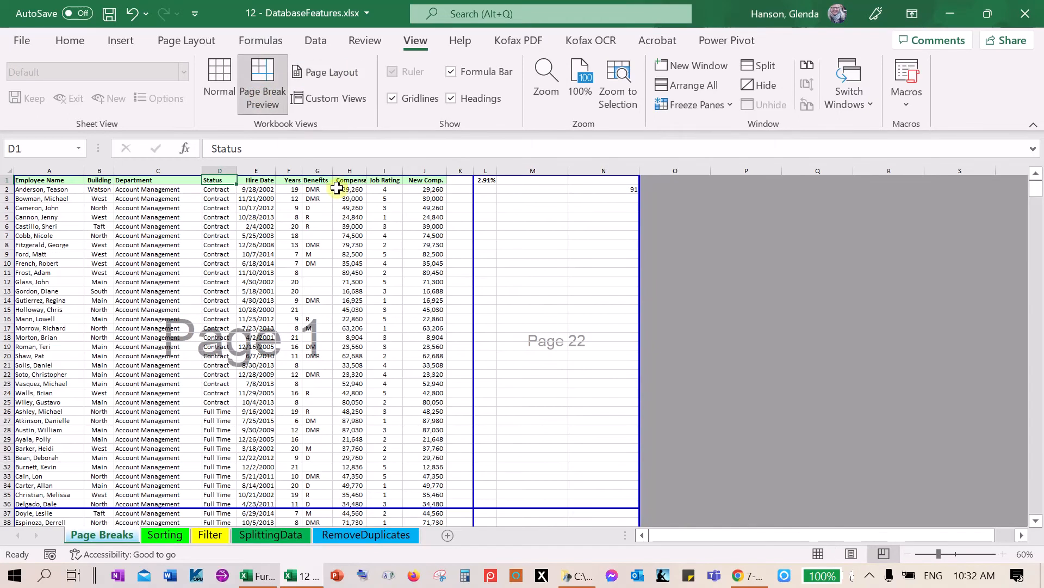
mouse_move(476, 262)
mouse_down()
mouse_move(433, 268)
mouse_move(475, 264)
mouse_up()
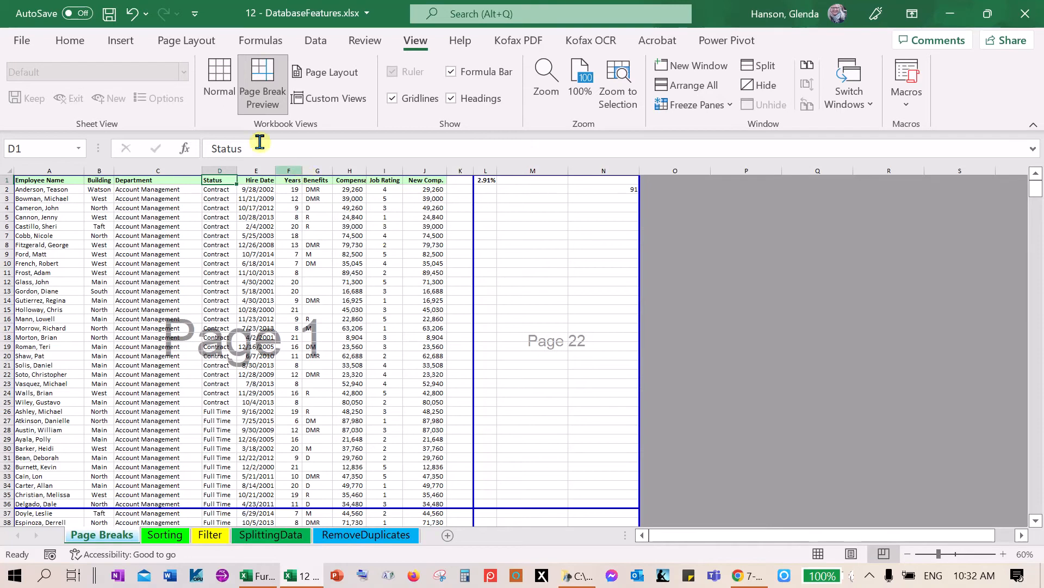
click(219, 84)
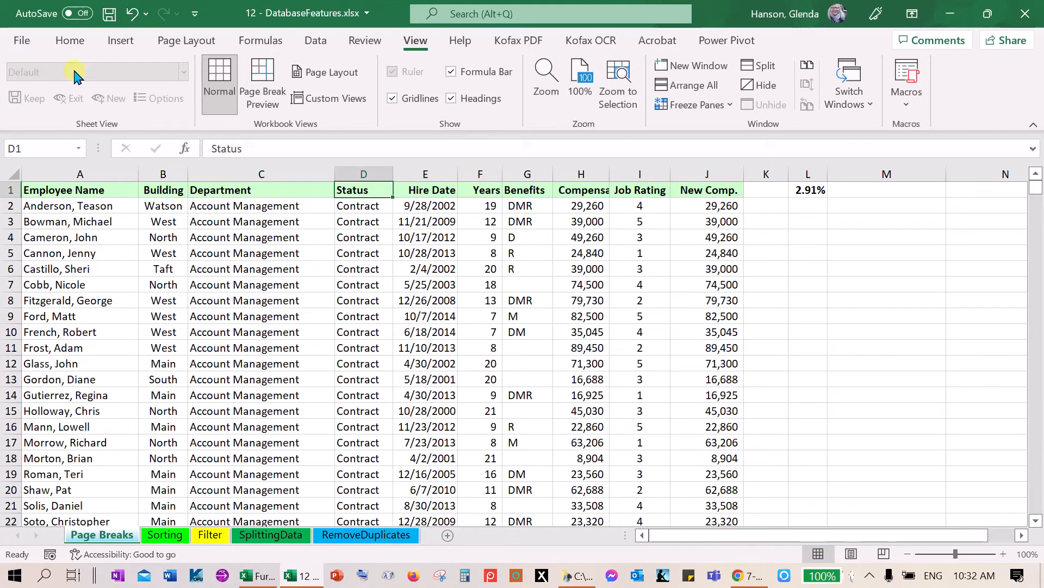
Step: Sort the employee table by the Status column from Z to A
click(72, 42)
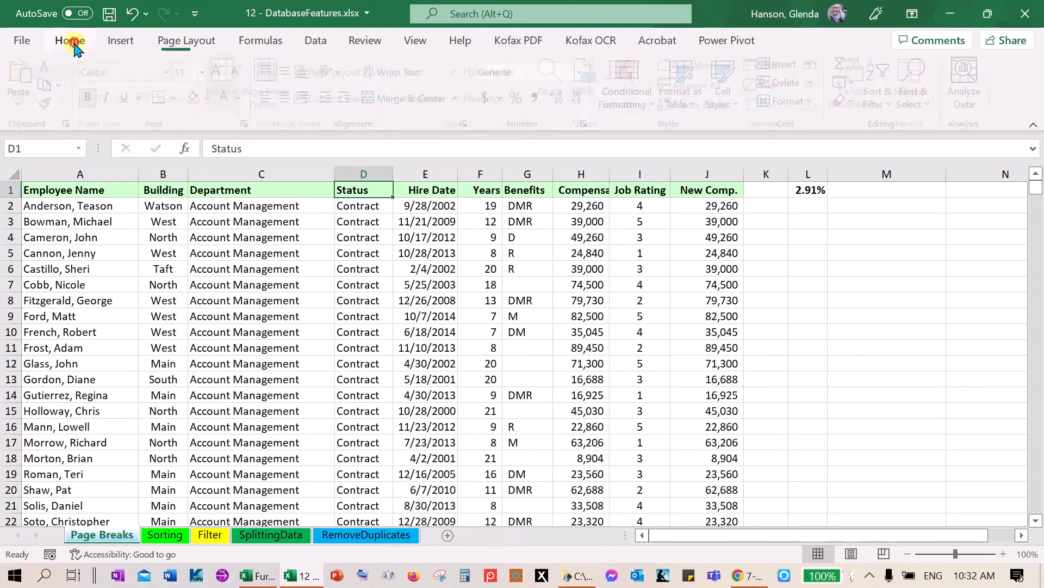
click(176, 44)
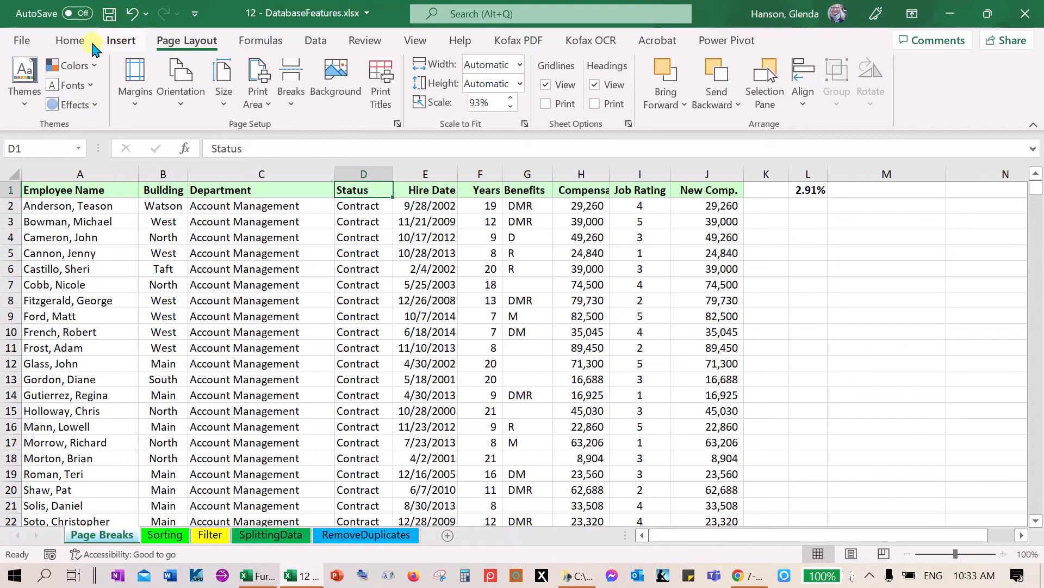
click(71, 43)
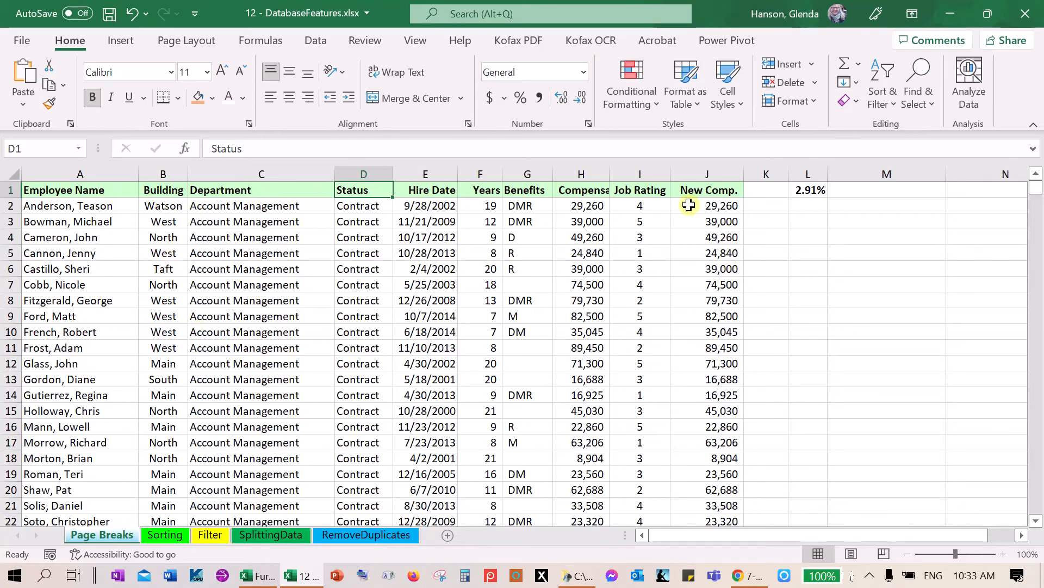
click(895, 106)
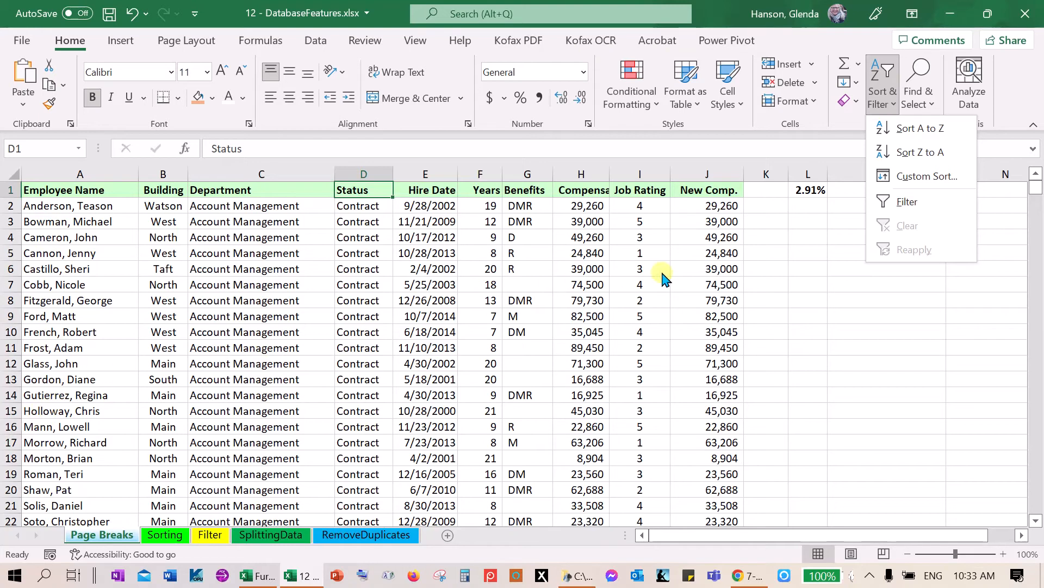
click(915, 158)
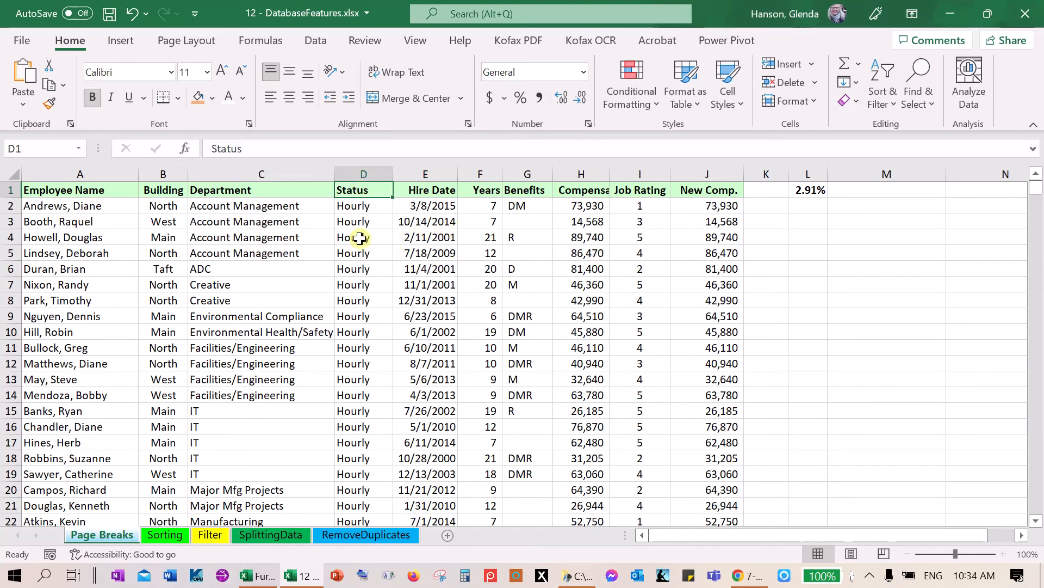
Step: Sort the employee table by the Employee Name column from Z to A
click(78, 190)
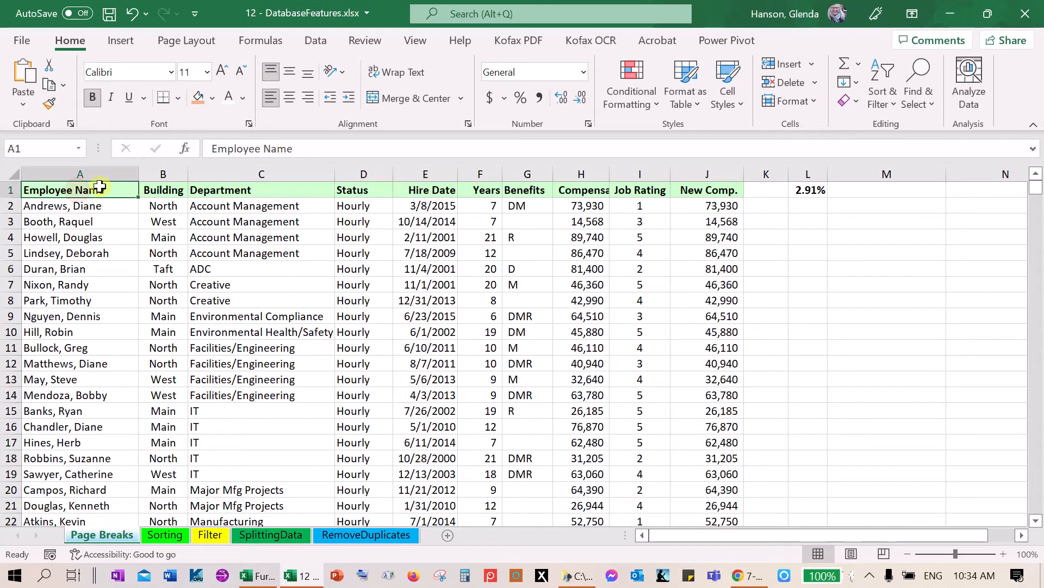
click(883, 87)
click(915, 148)
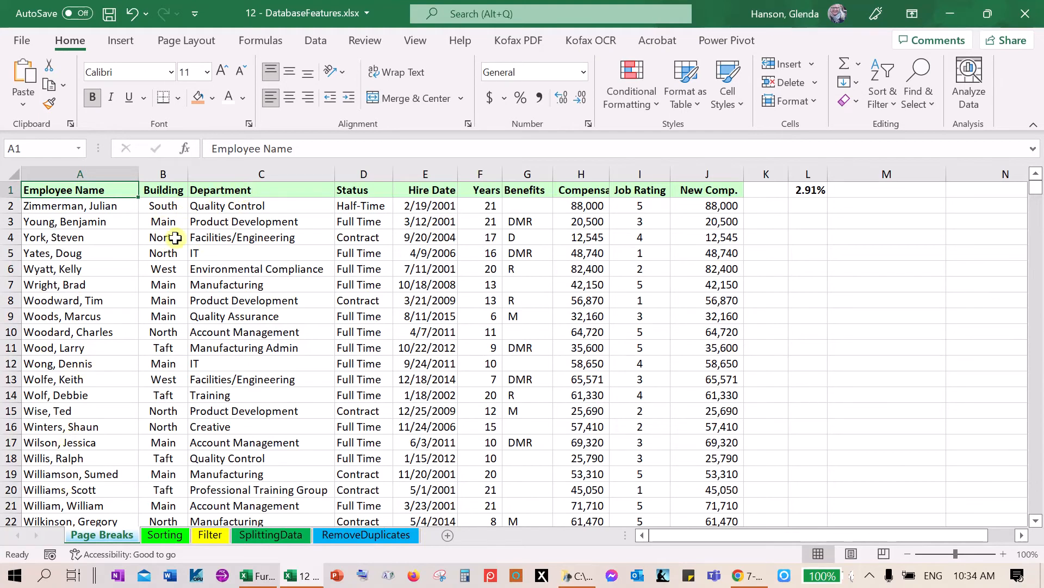
Step: Sort the employee table by the Building column from Z to A
click(167, 190)
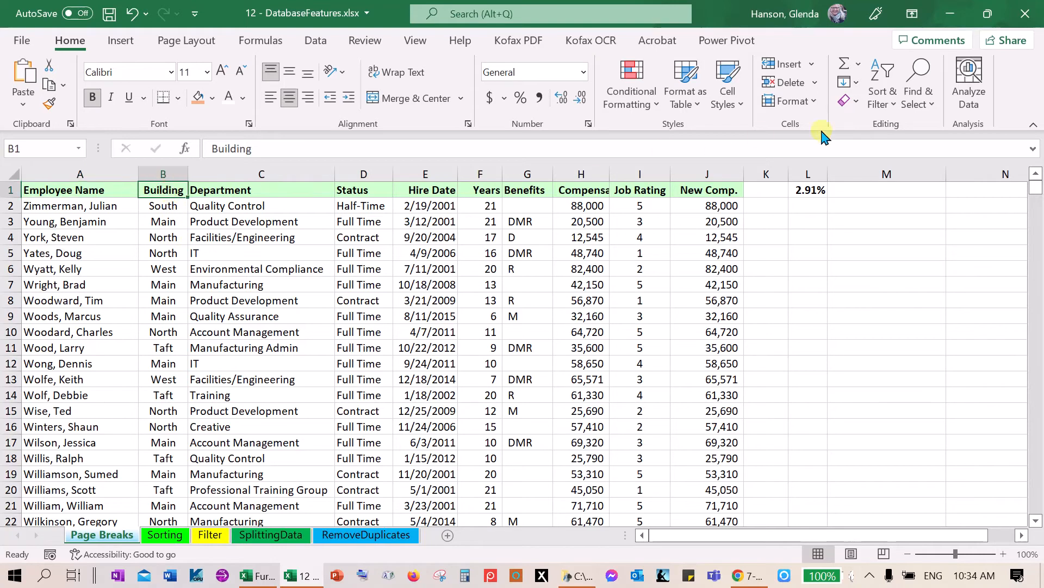
click(895, 97)
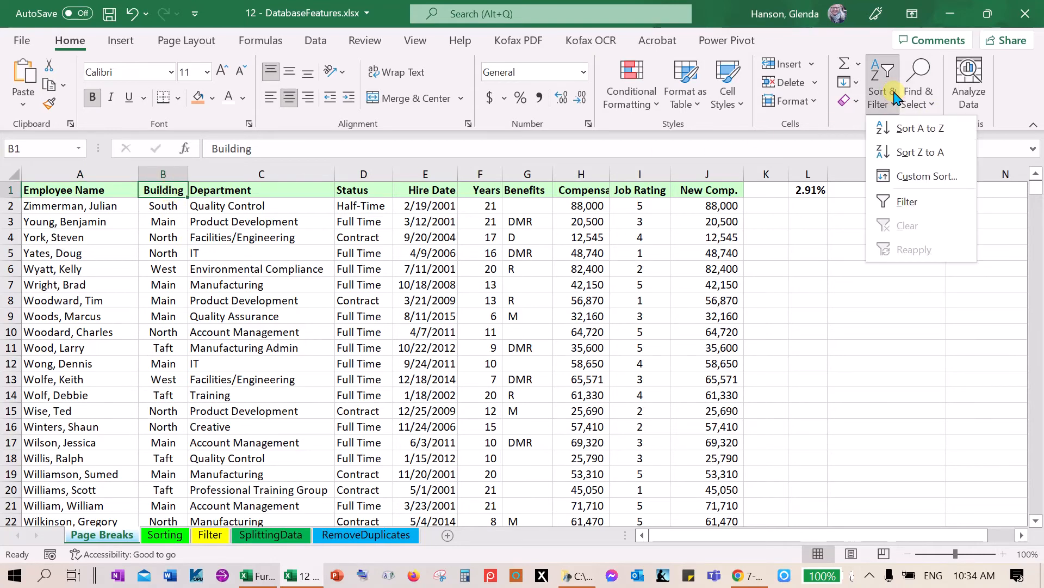
click(905, 155)
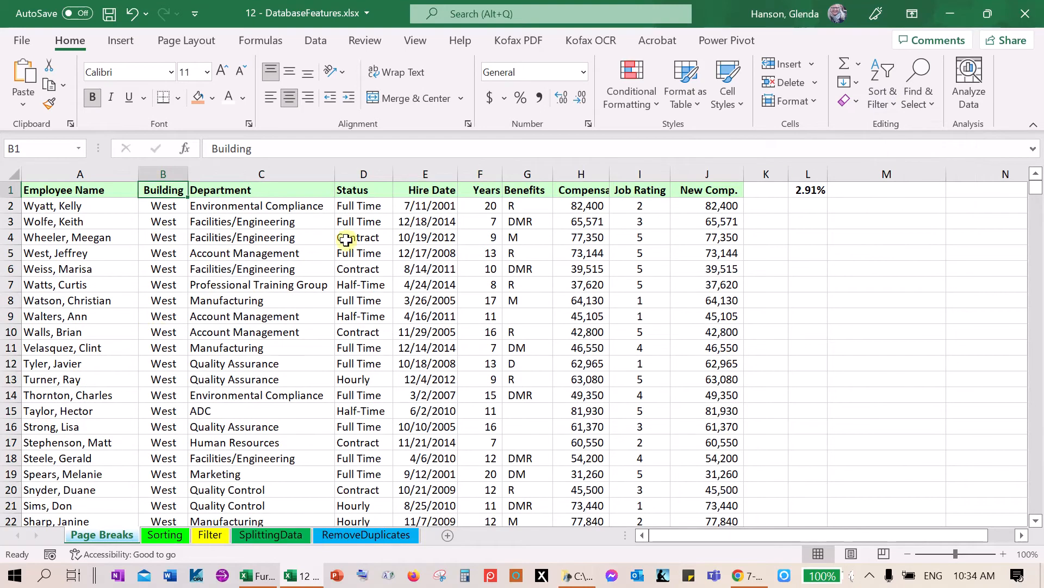
Step: Sort the employee table by the Building column from A to Z and look through the sorted rows
click(888, 101)
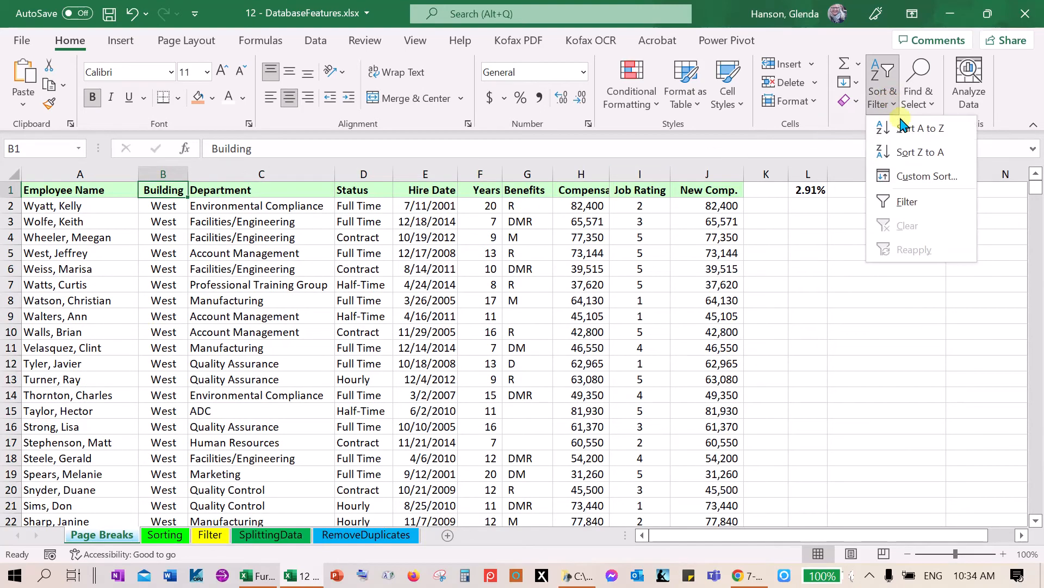
click(909, 131)
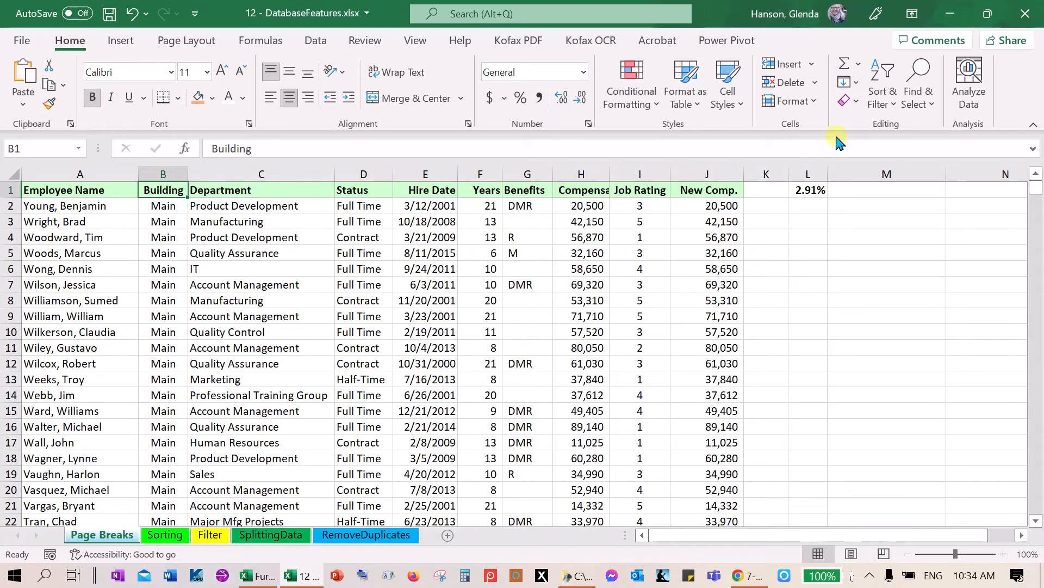
click(882, 93)
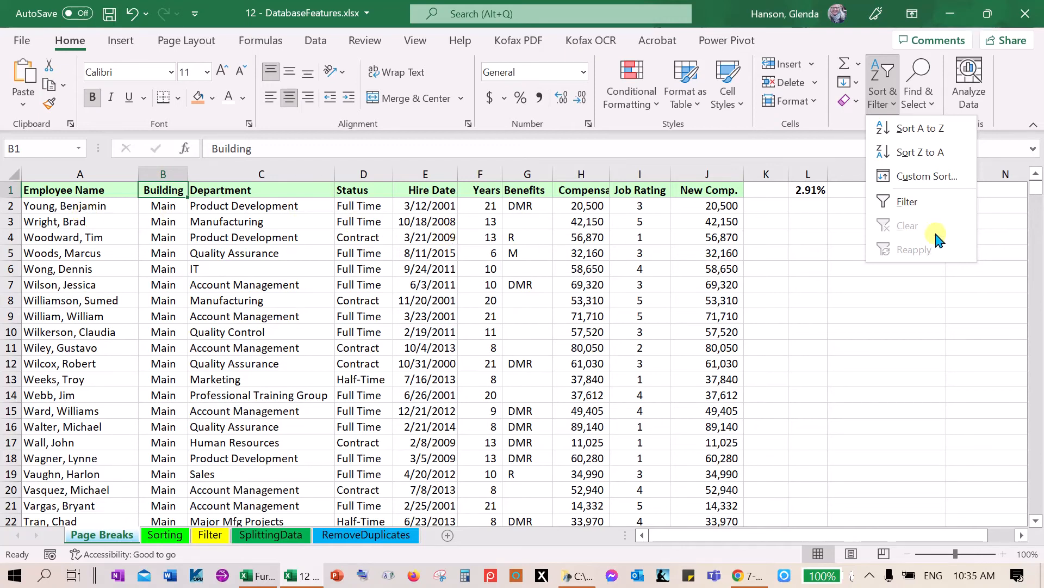
drag(1036, 187, 1042, 296)
drag(1040, 242, 1036, 191)
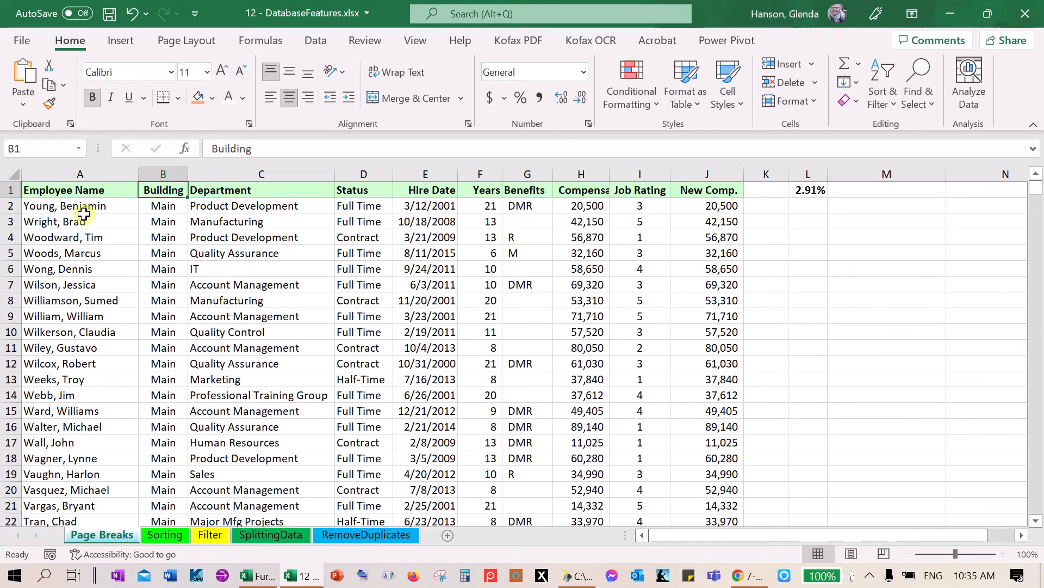
Step: Apply a custom two-level sort to the employee table: Status, then Employee Name, both by cell values from A to Z
click(895, 107)
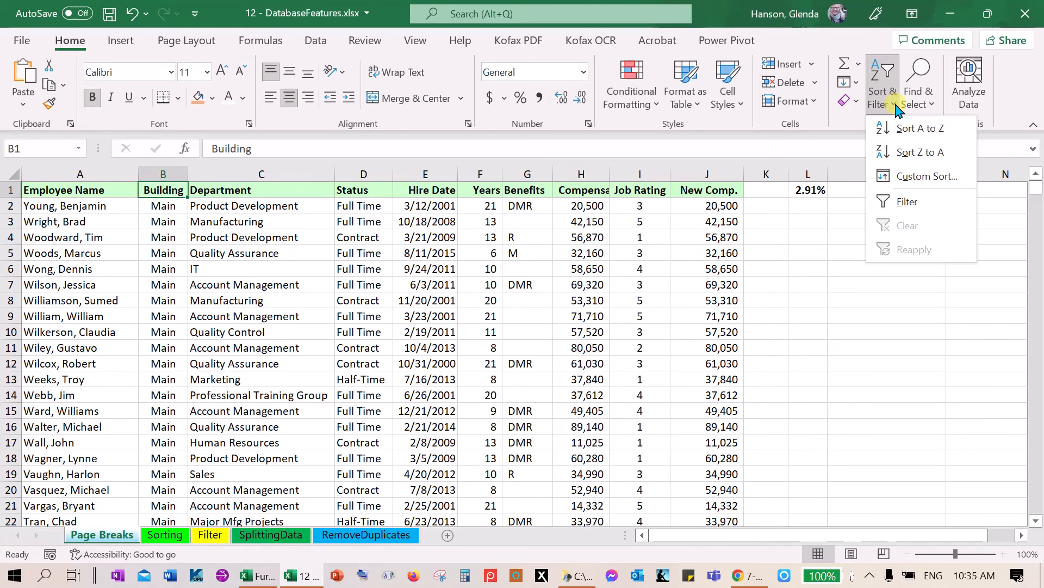
click(918, 181)
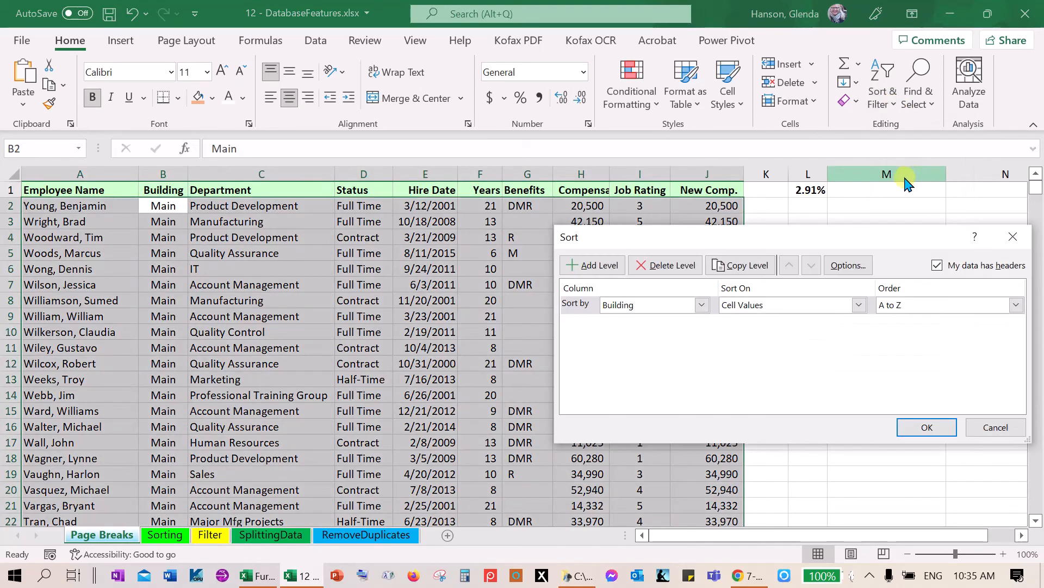
click(702, 306)
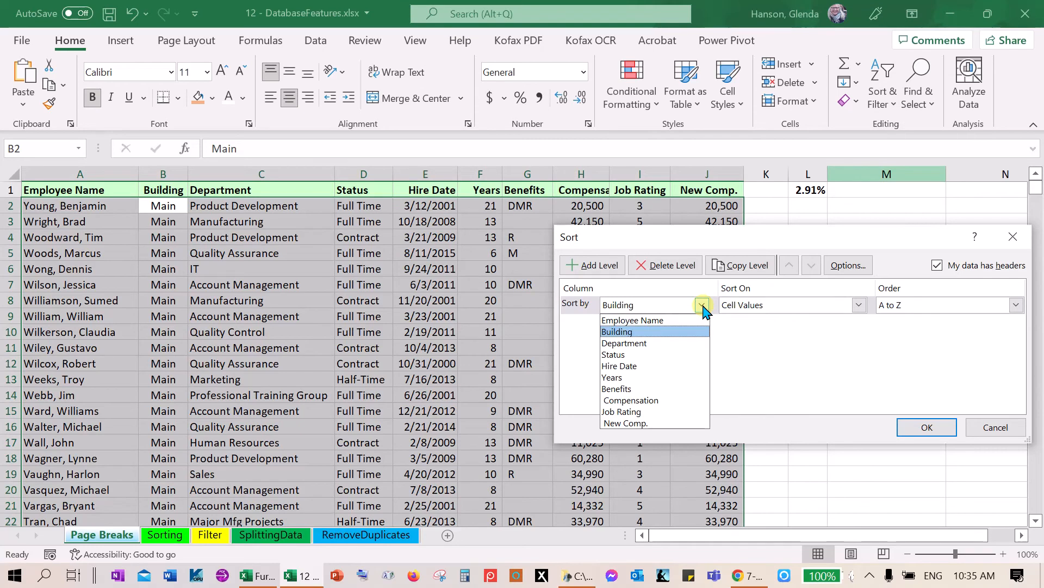
click(658, 355)
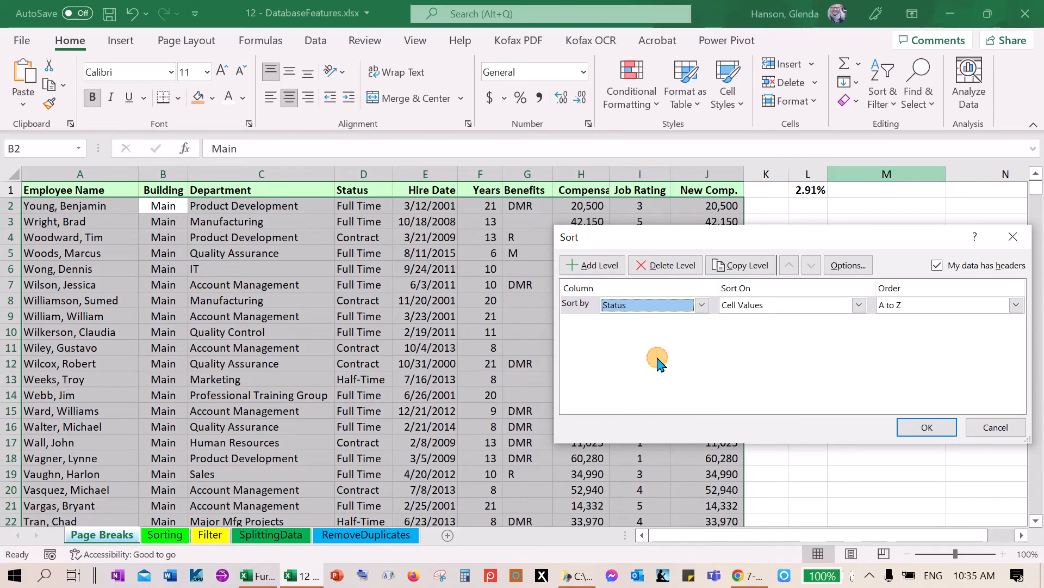
click(596, 265)
click(702, 323)
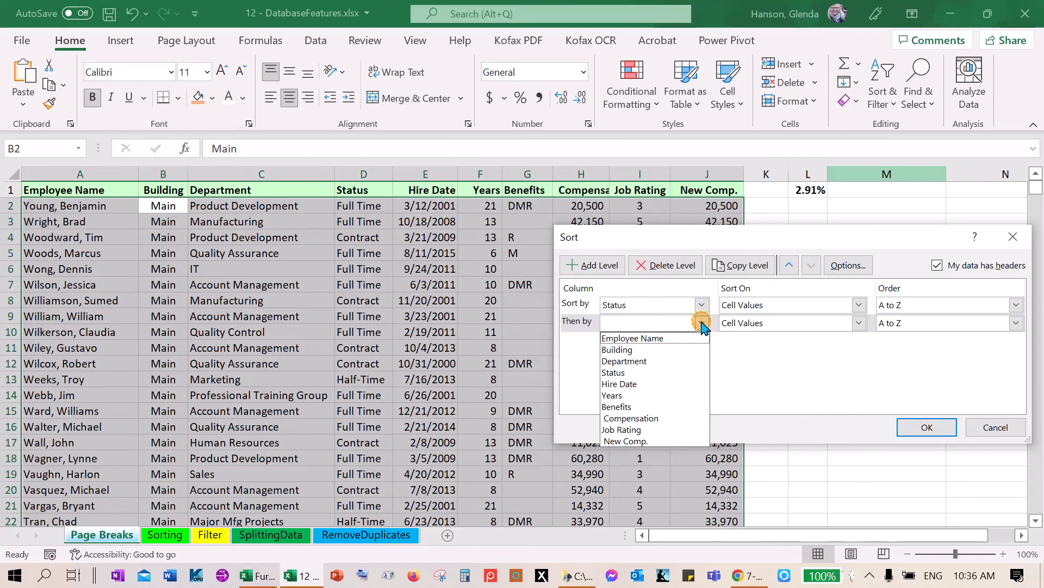
click(680, 340)
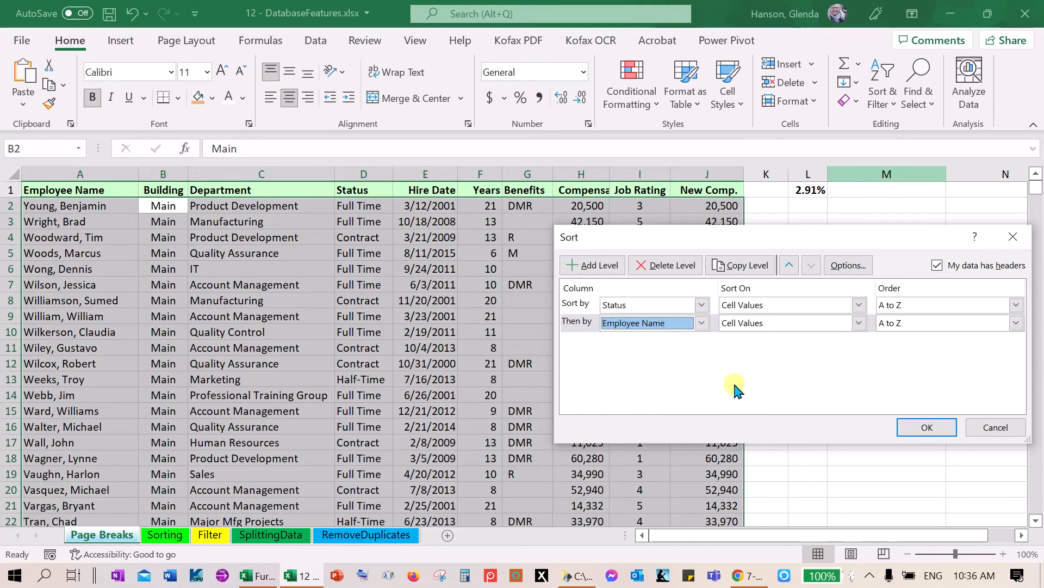
click(928, 427)
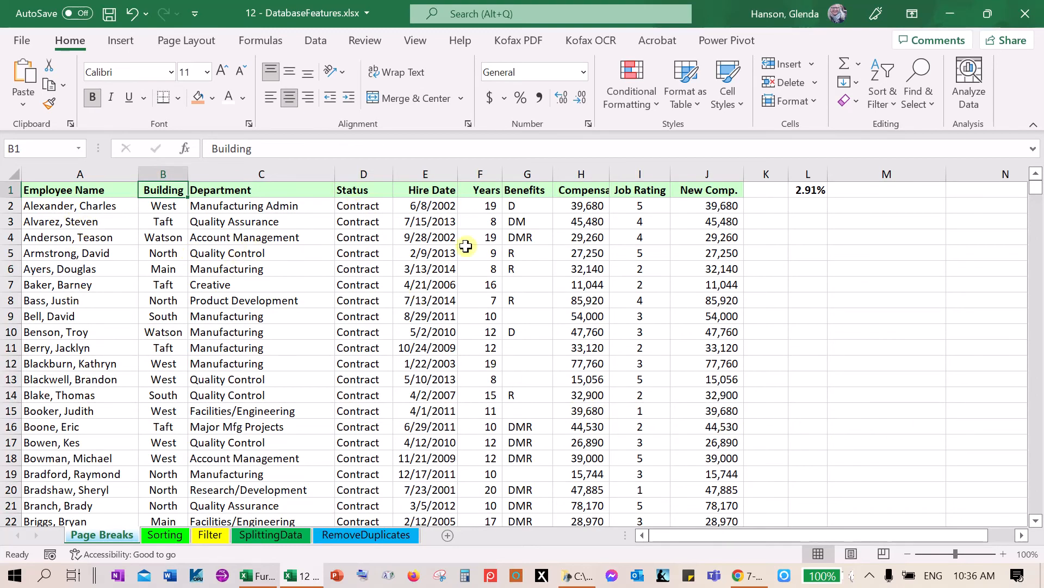
Step: Check the rows where Status changes from Contract to Full Time, and how the employee names are ordered on either side
drag(1039, 200, 1040, 272)
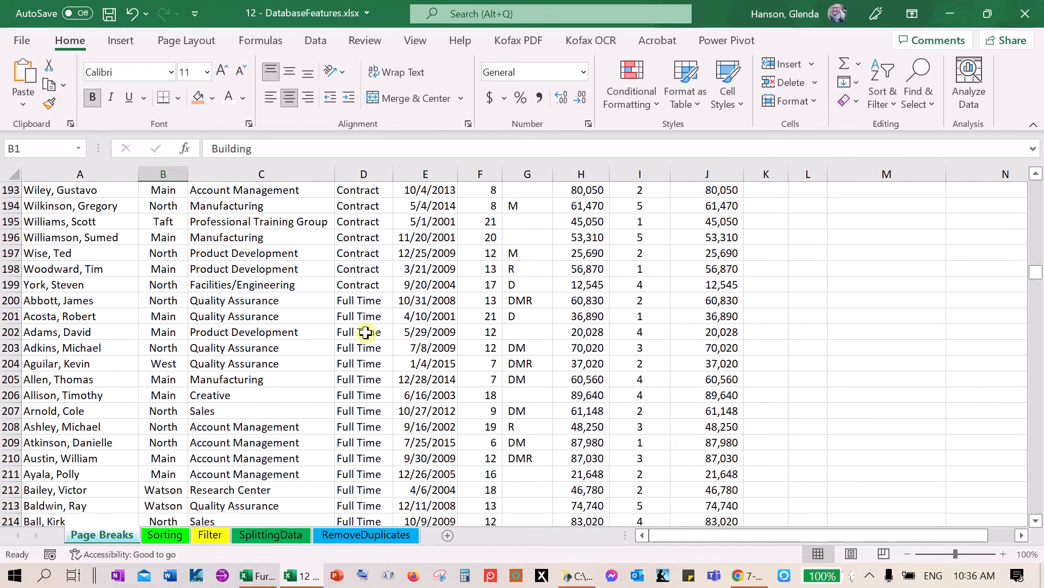
click(355, 283)
click(360, 303)
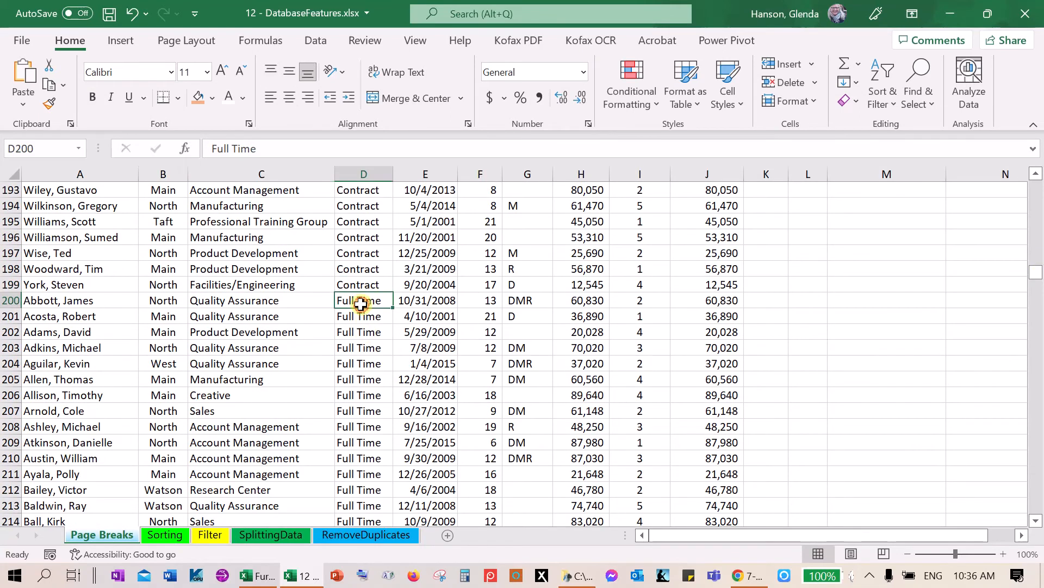
click(360, 285)
click(363, 298)
click(72, 306)
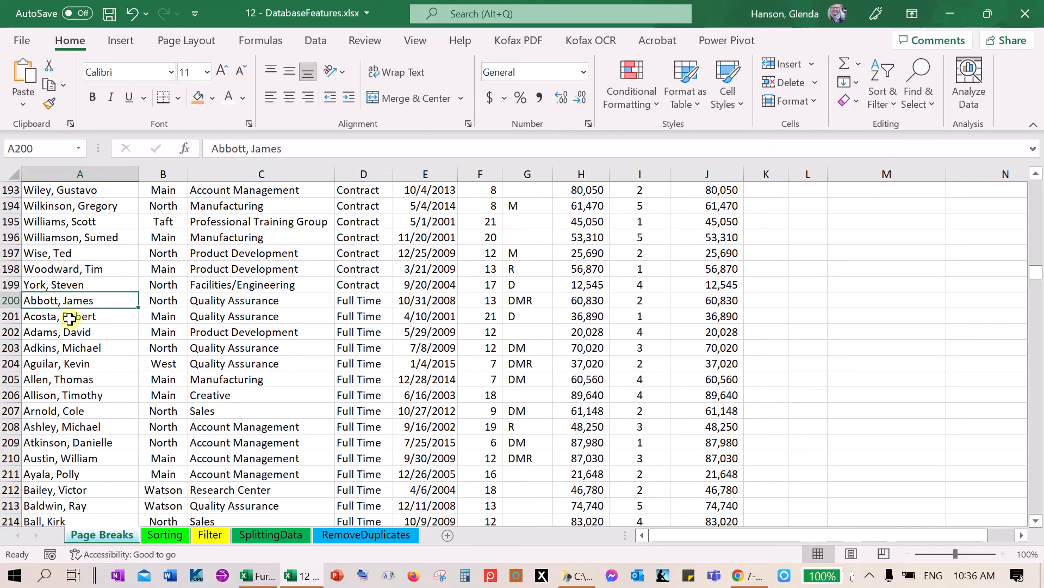
click(75, 287)
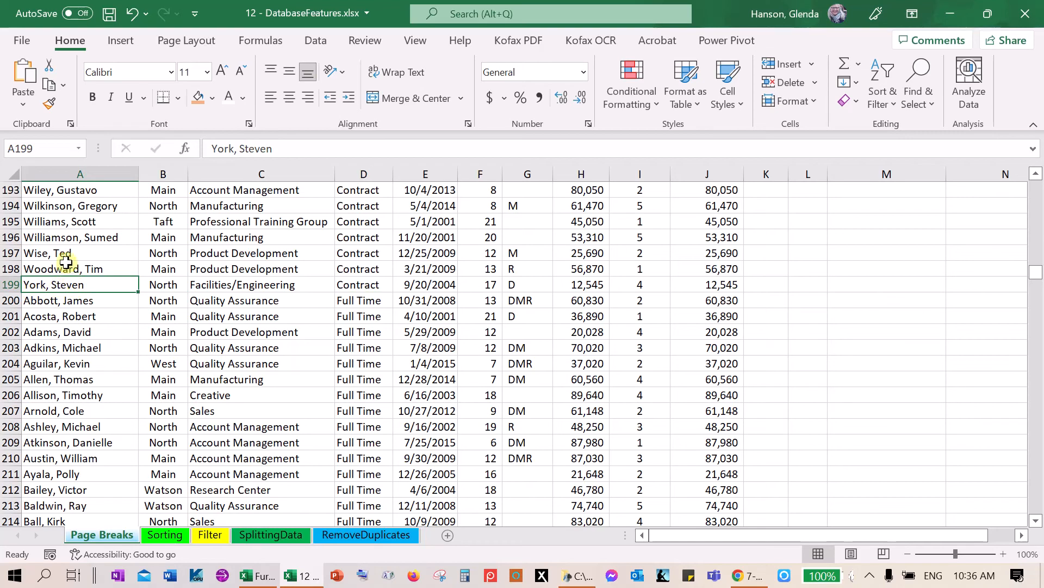
click(61, 303)
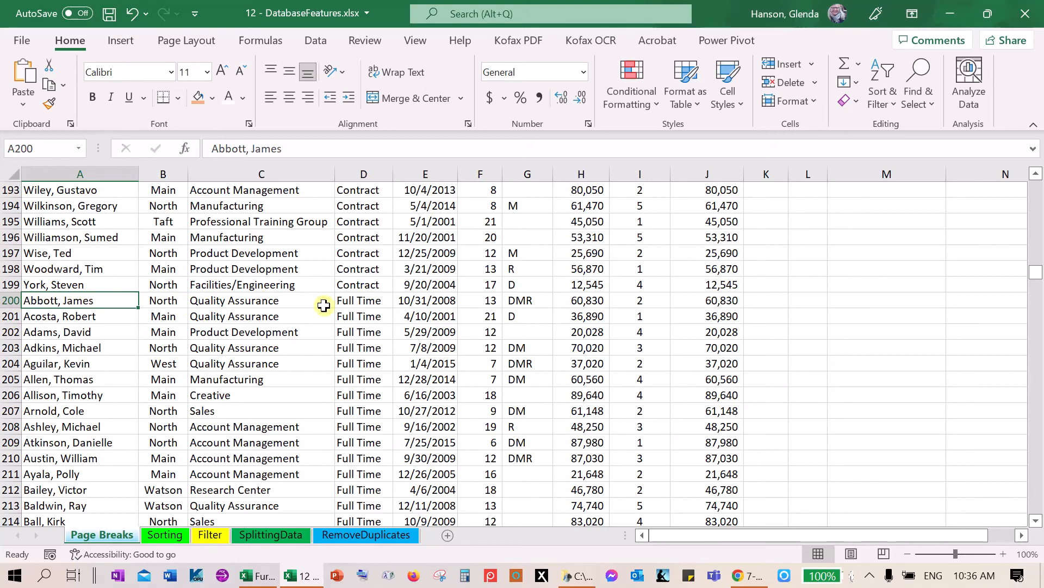
Step: Check the rows where Status changes from Full Time to Half-Time, and how the employee names restart there
drag(1038, 280, 1036, 466)
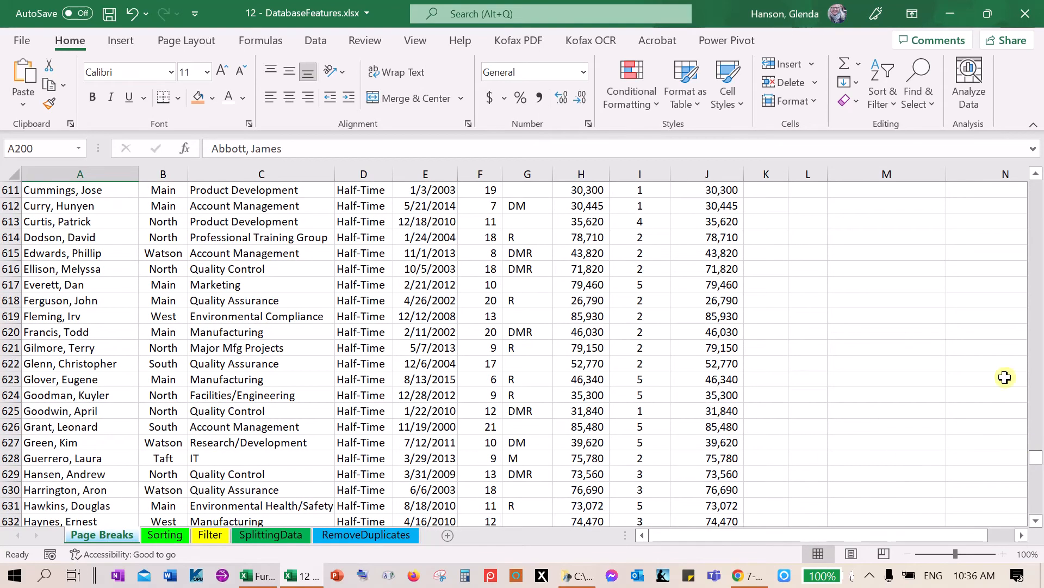
click(1035, 174)
drag(1036, 177, 1035, 177)
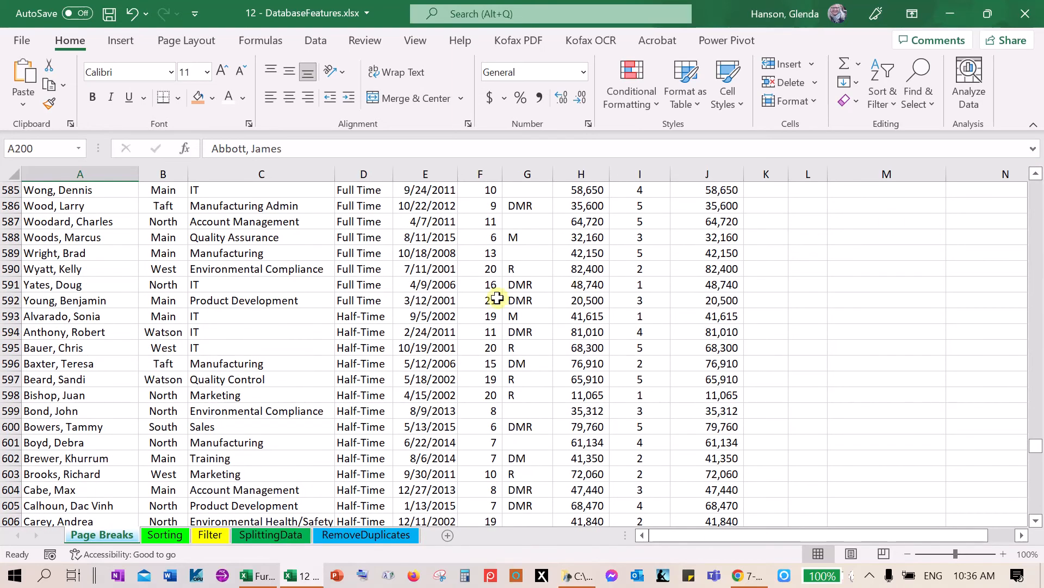
click(366, 300)
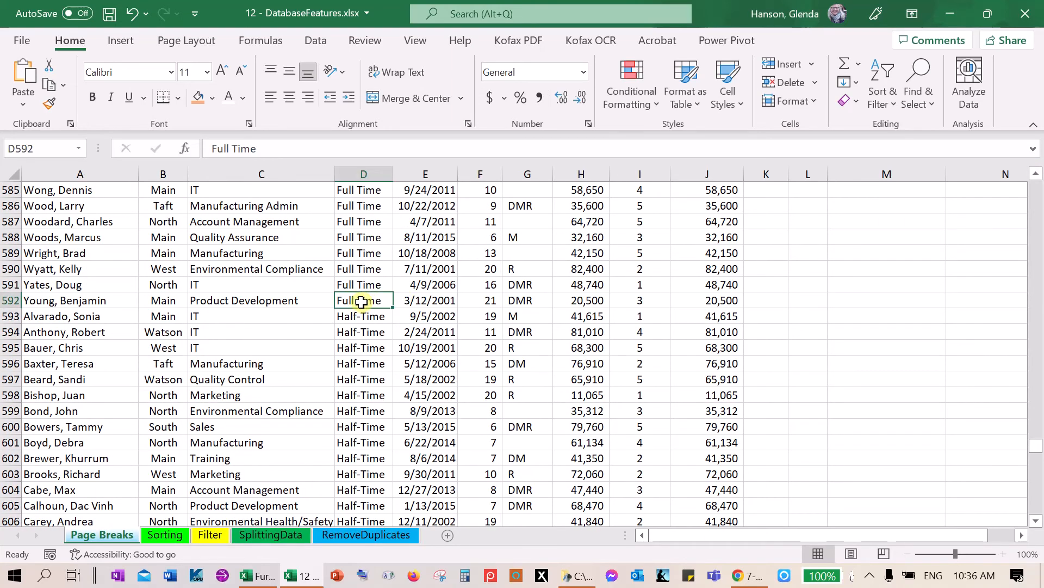
click(364, 316)
click(361, 299)
click(363, 316)
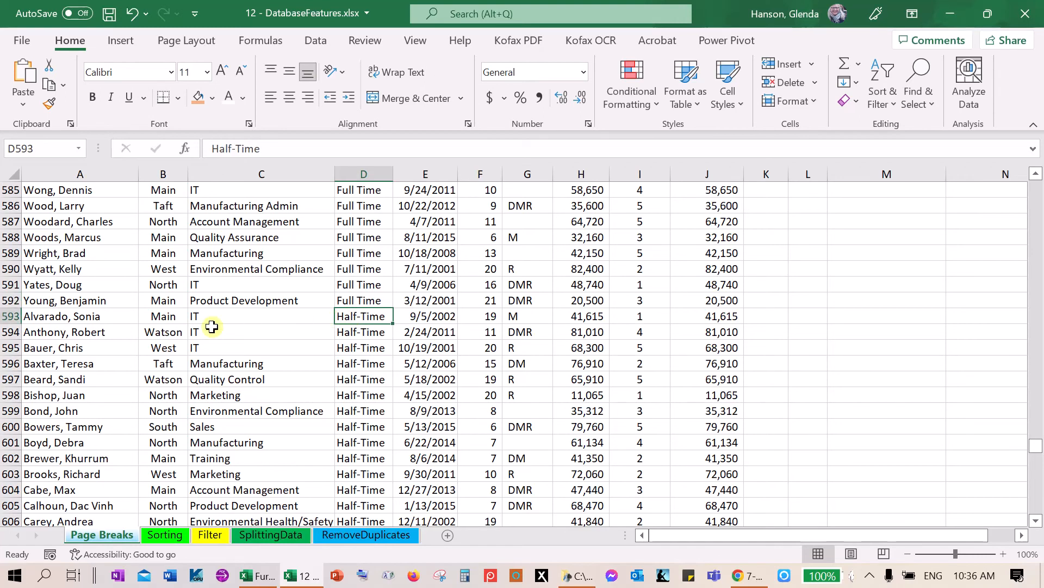
click(111, 318)
Step: Try to run a custom sort on only the employee name cells A593:A596, and cancel it
drag(88, 282, 88, 360)
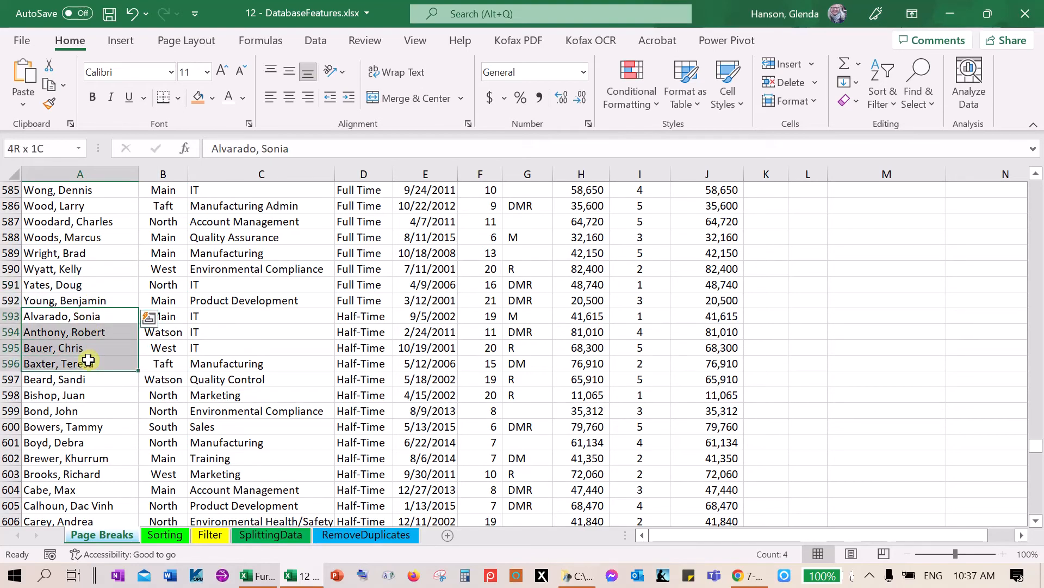
drag(88, 360, 88, 360)
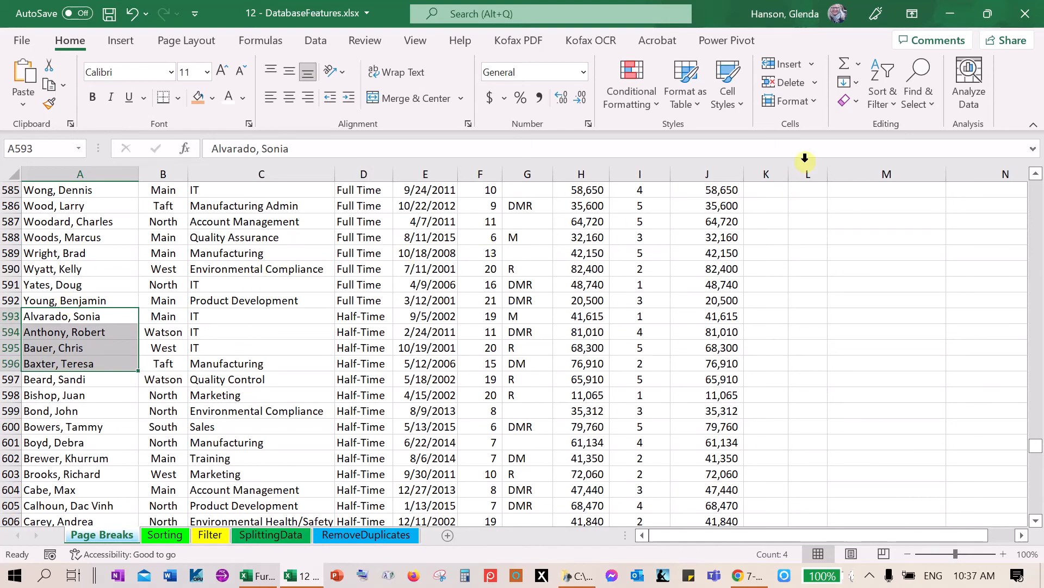
click(888, 100)
click(918, 175)
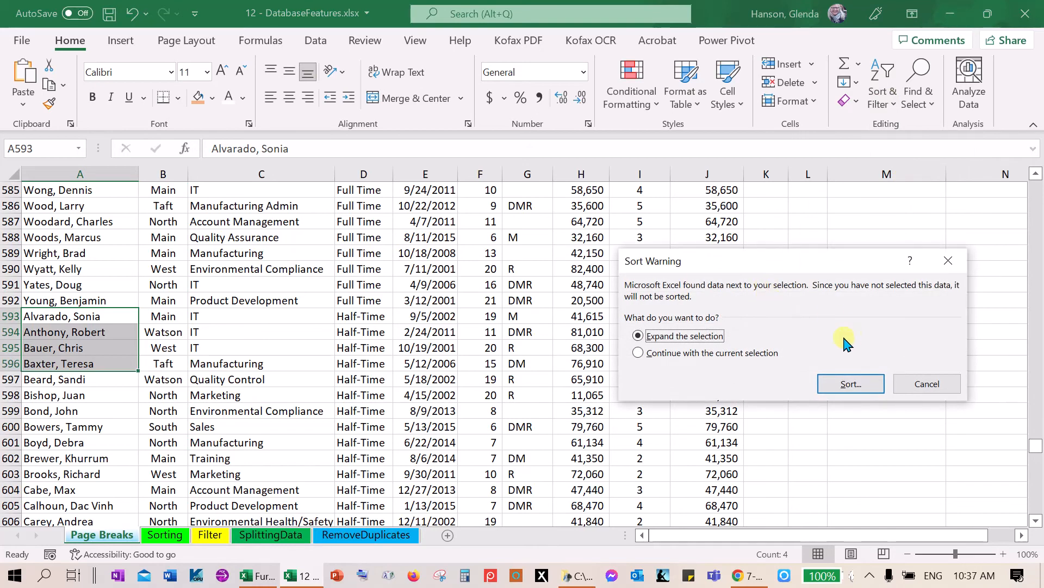
click(927, 383)
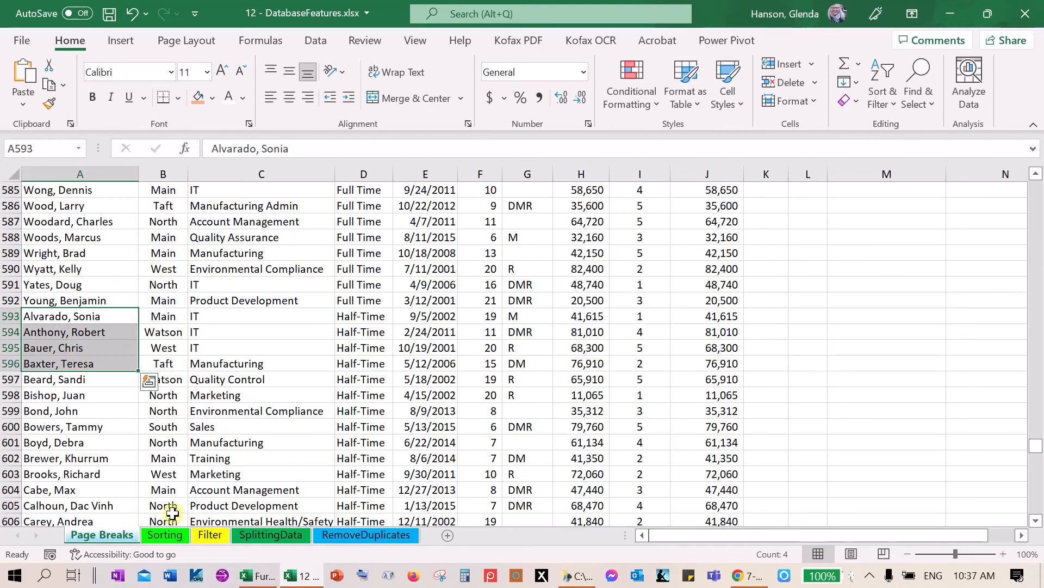
Step: Sort the employee table on the Sorting sheet by the Compensation column in ascending order and check its last rows
click(164, 538)
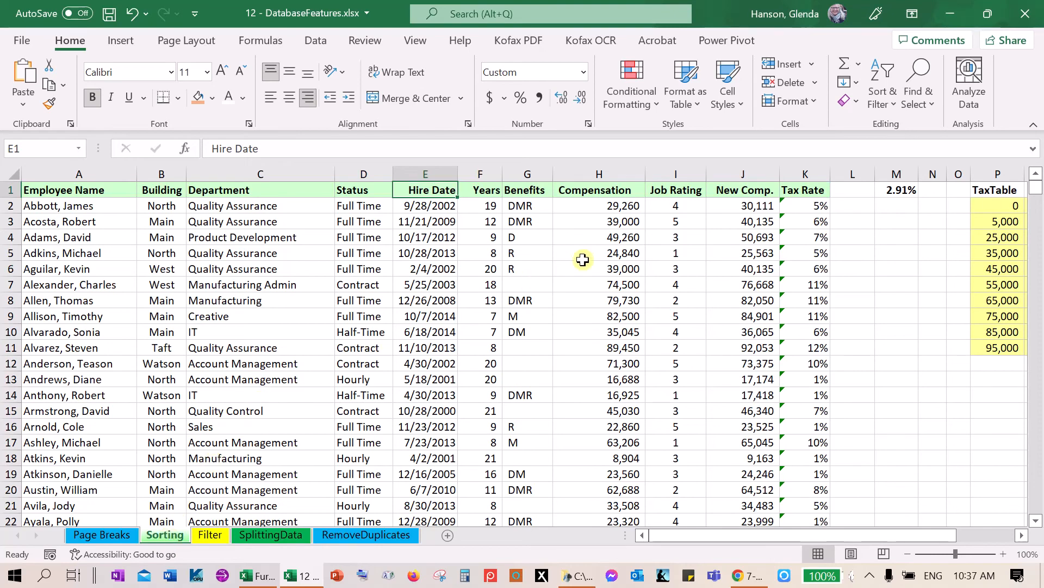
click(597, 192)
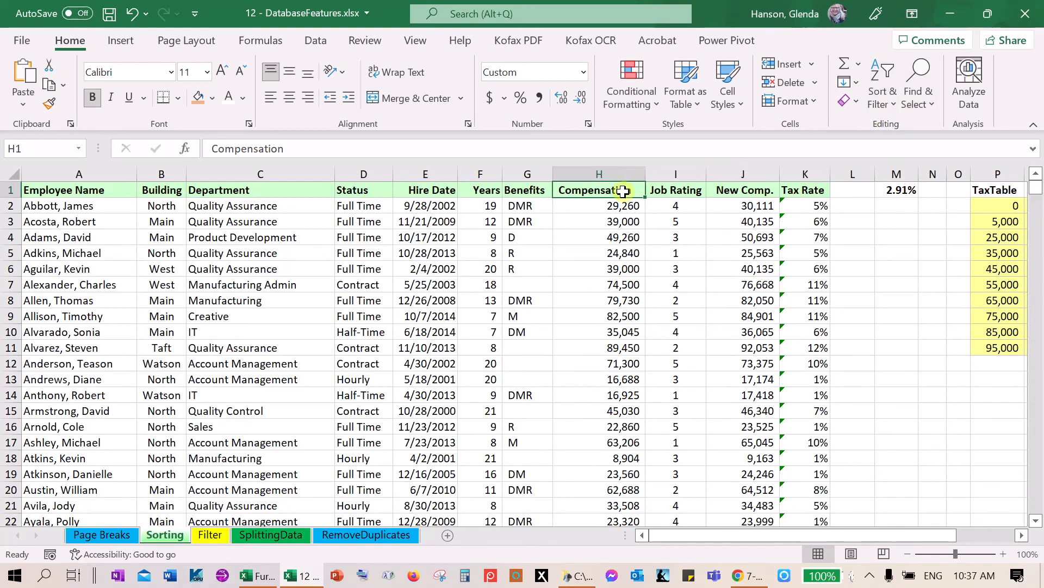
click(894, 103)
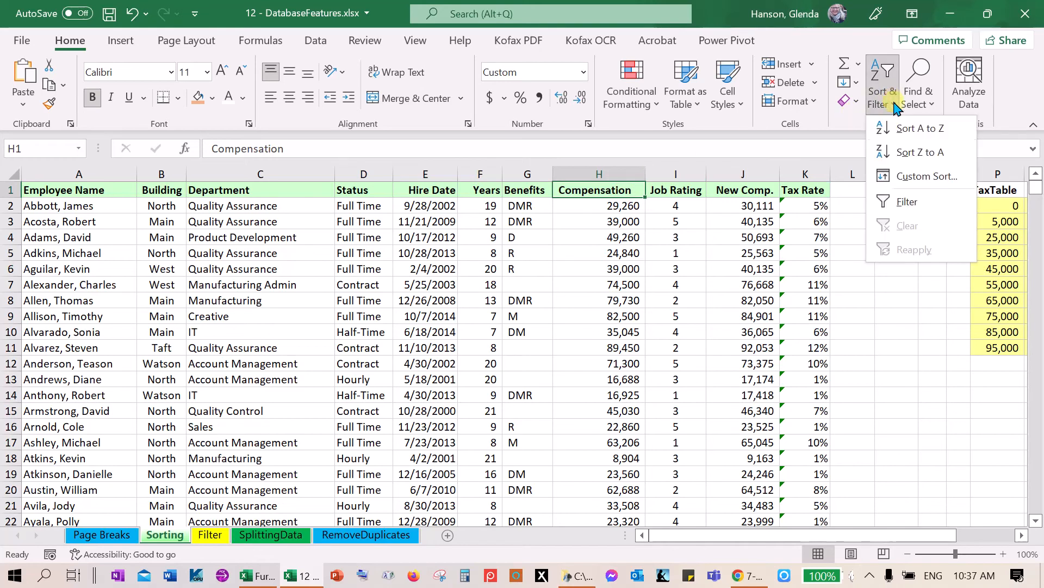
click(914, 137)
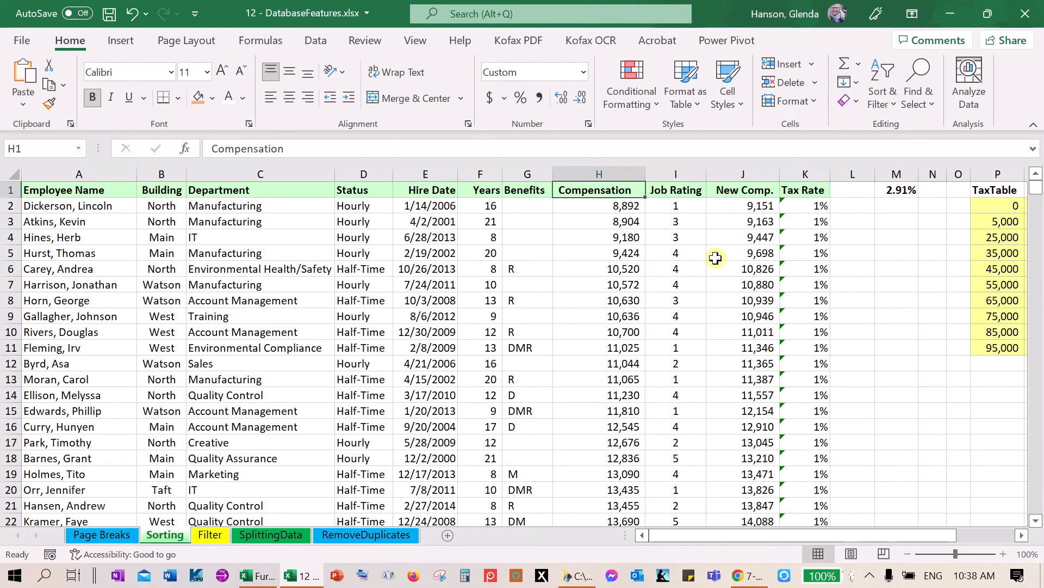
drag(1036, 190, 1026, 504)
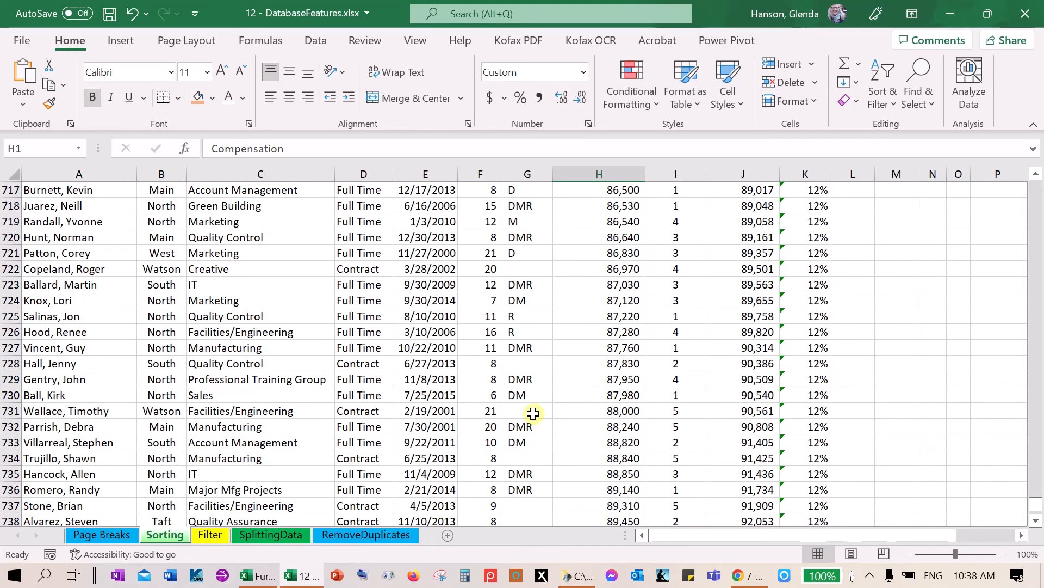
Step: Turn on filtering for the header cells A1:J1 on the Filter sheet
click(210, 534)
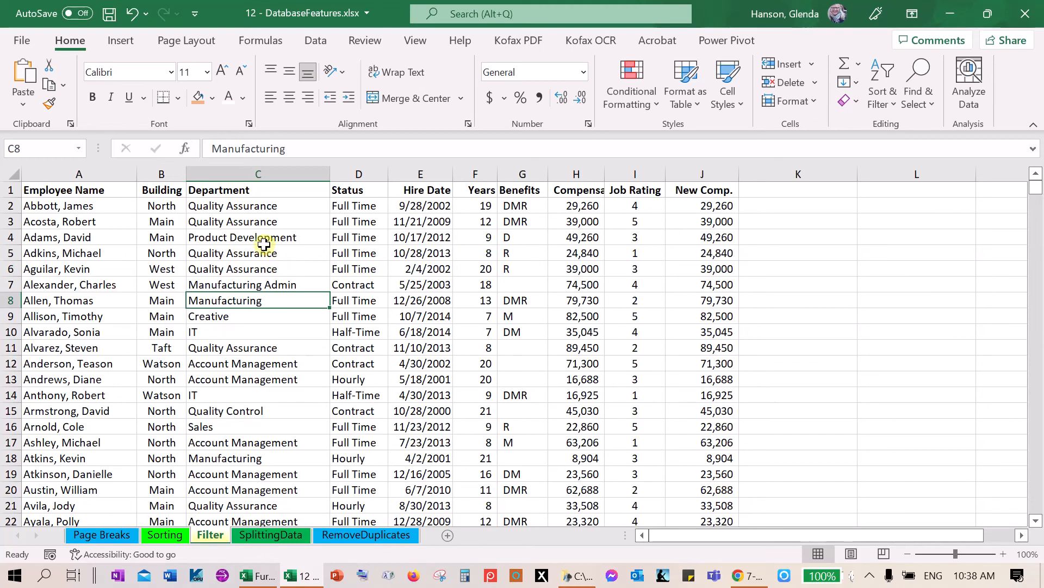
click(111, 188)
drag(114, 188, 694, 188)
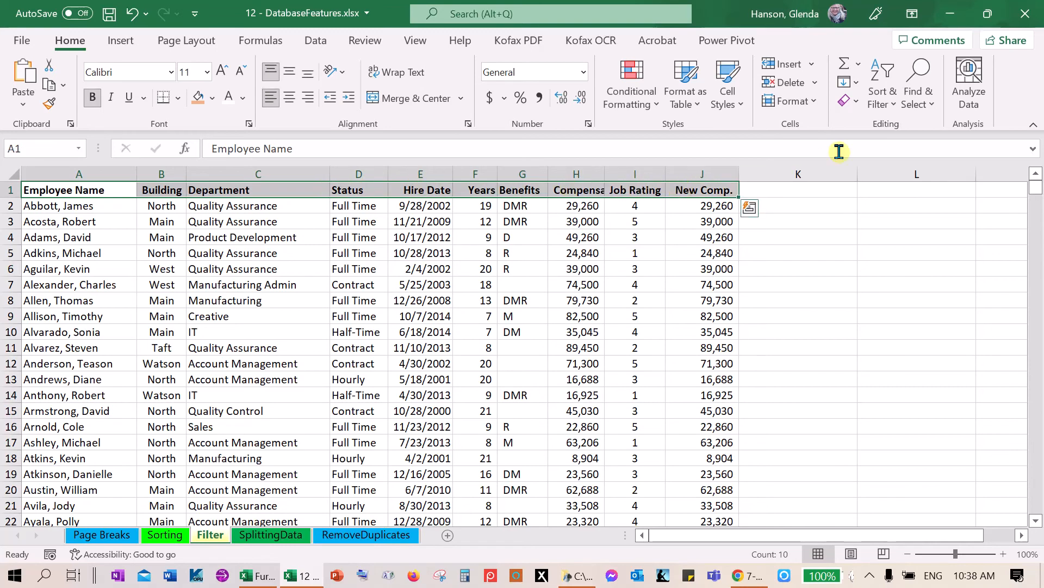
click(882, 101)
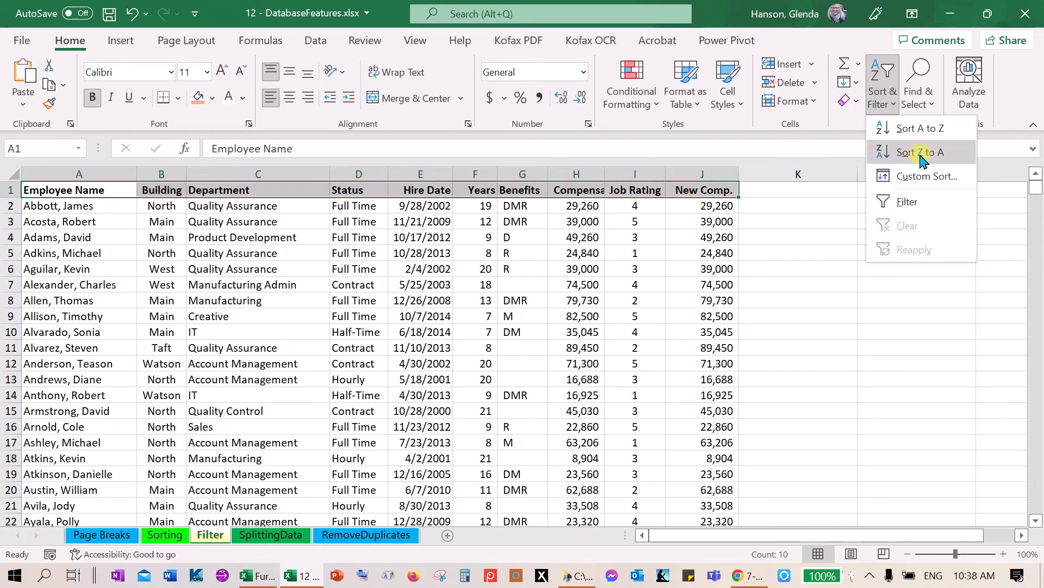
click(904, 205)
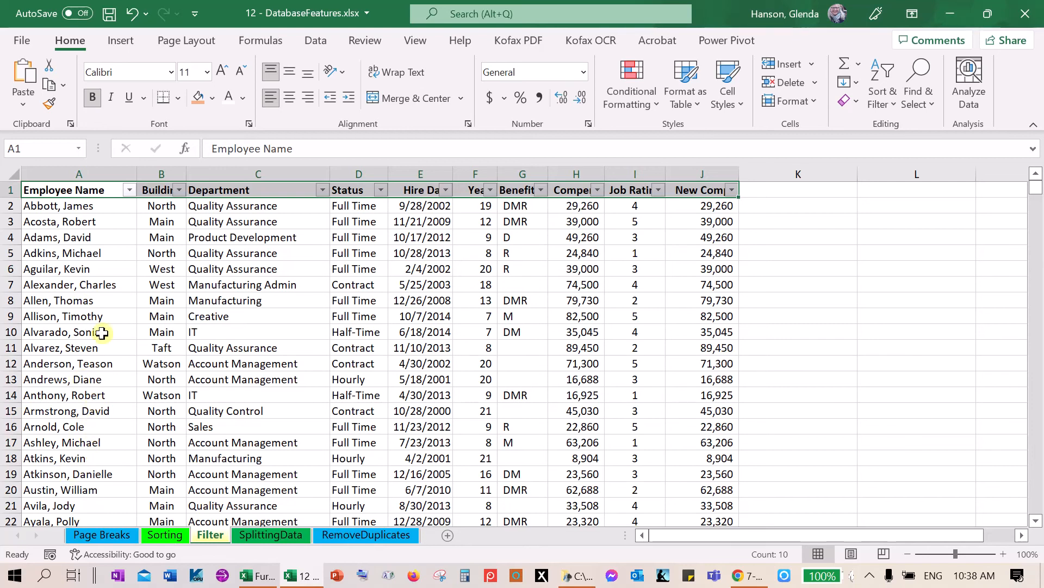
Step: Filter the Employee Name column to a single employee by searching for the surname
click(130, 191)
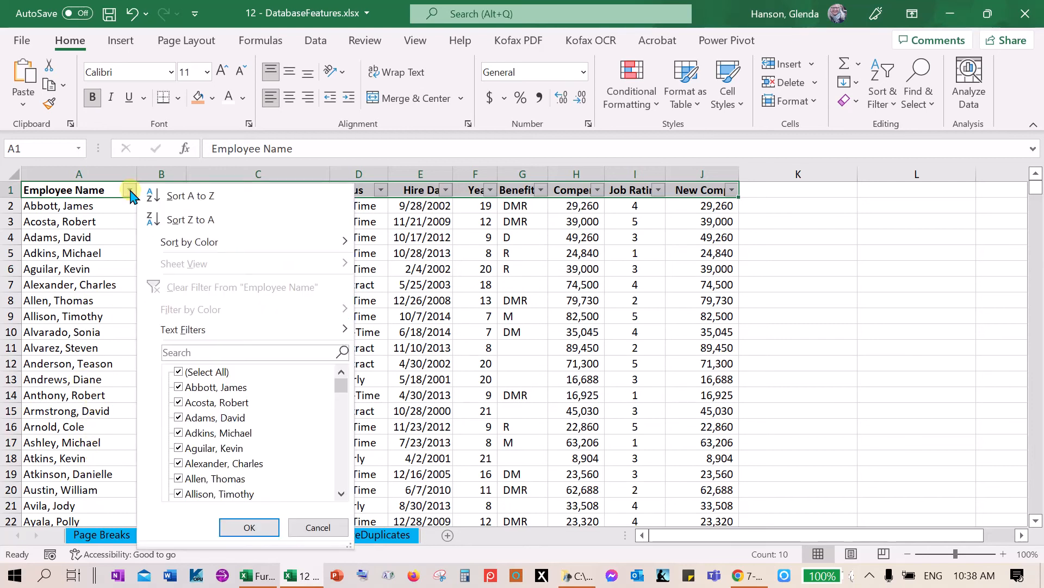
click(209, 347)
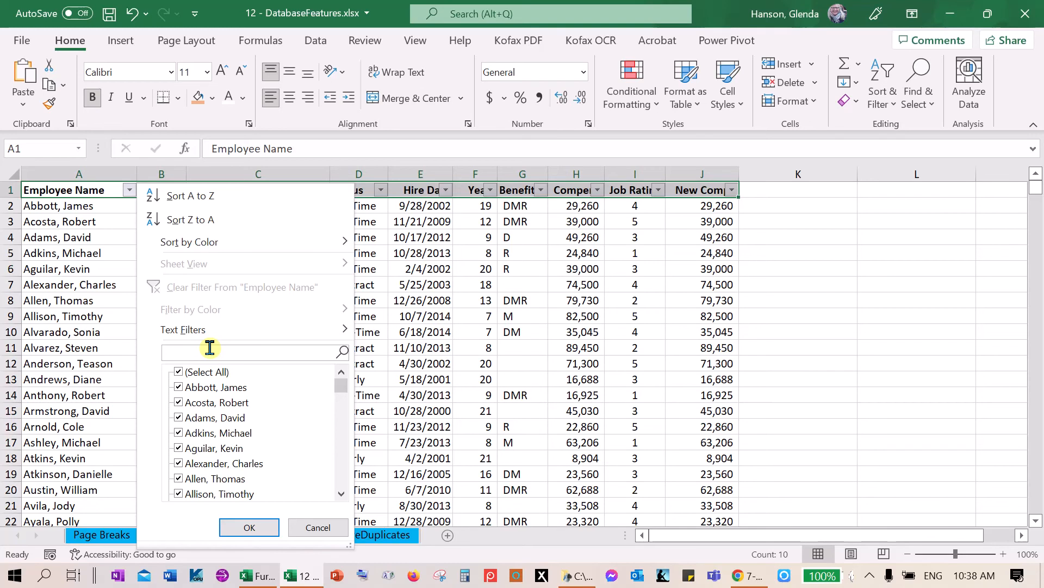
text(Avila)
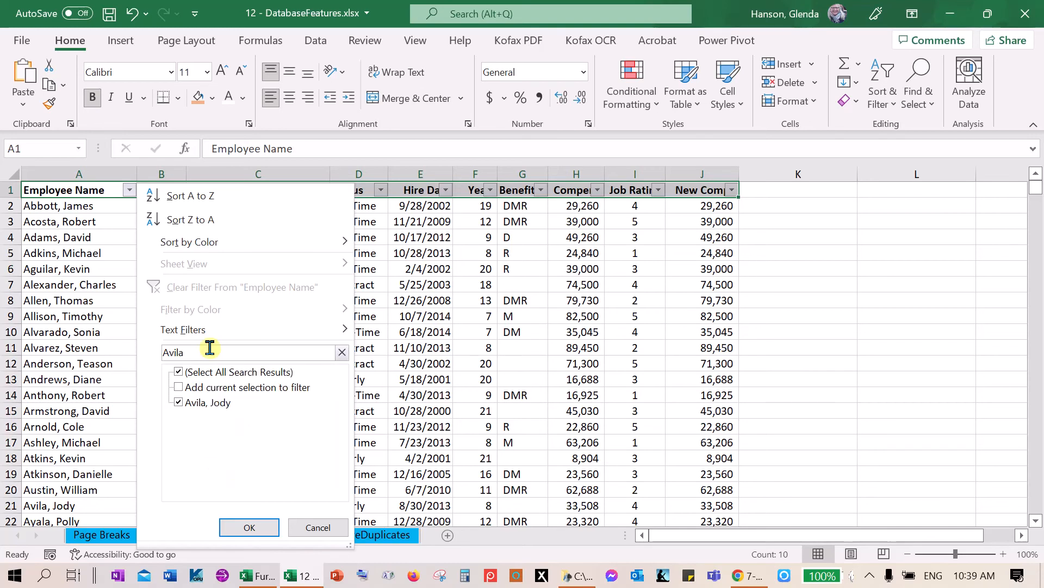
click(249, 529)
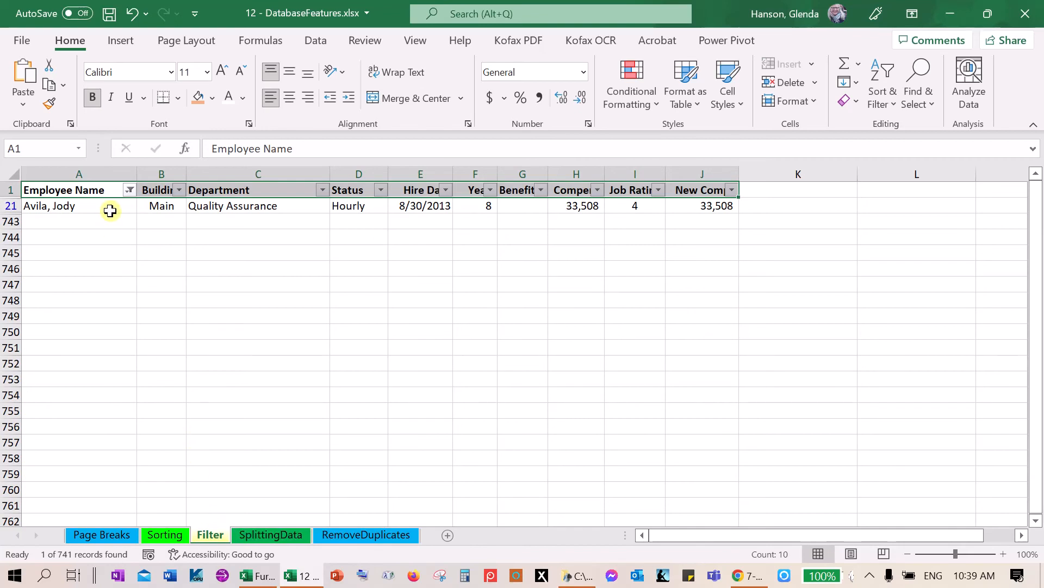
click(130, 190)
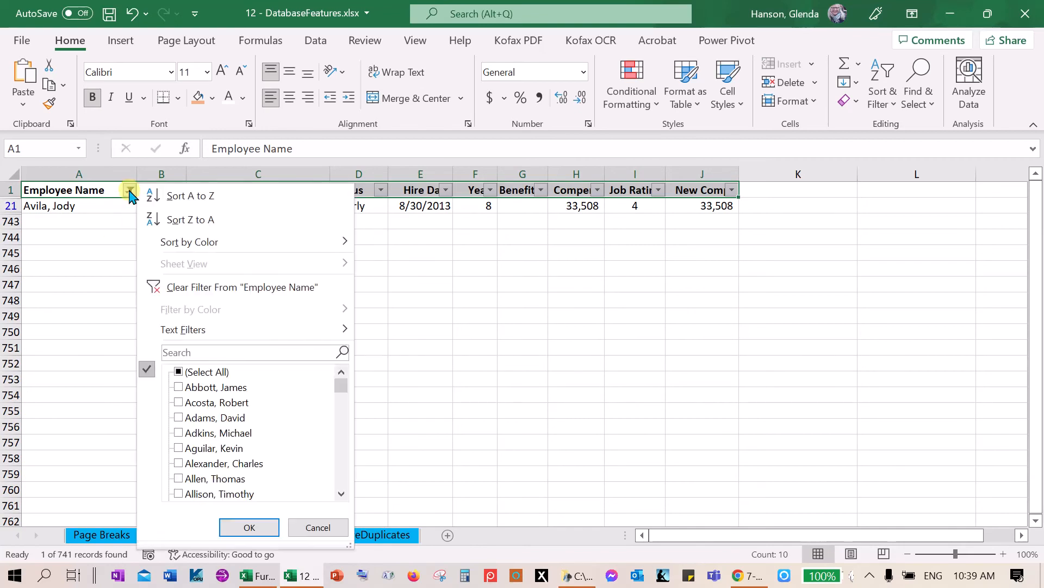
click(173, 348)
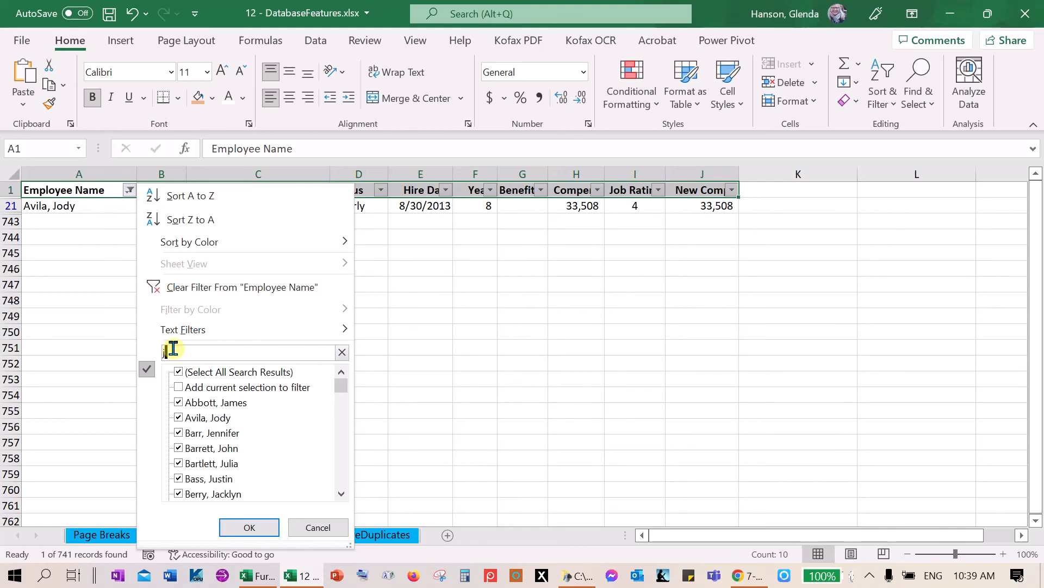
click(178, 373)
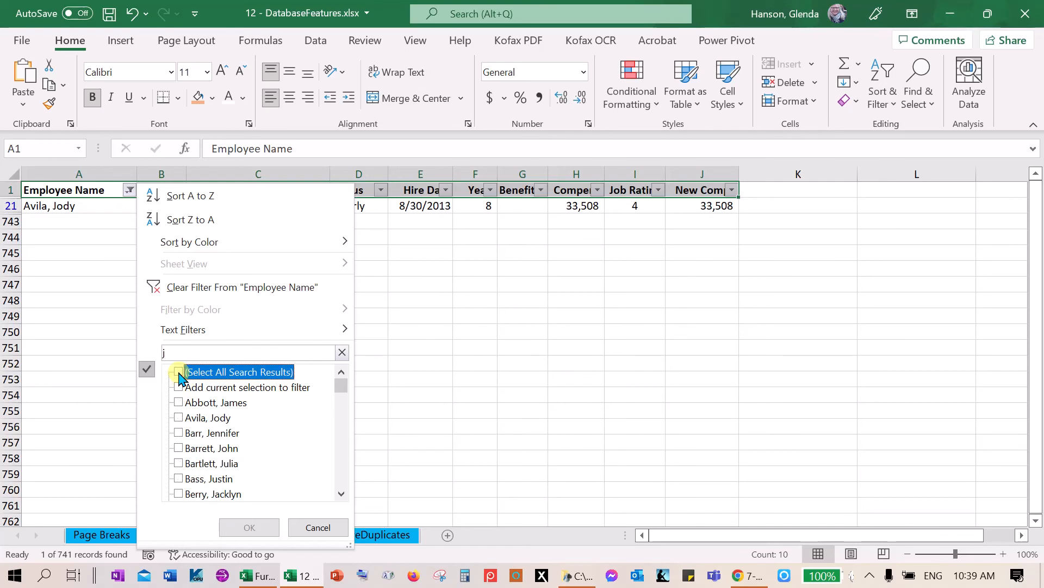
click(179, 373)
click(164, 352)
key(BackSpace)
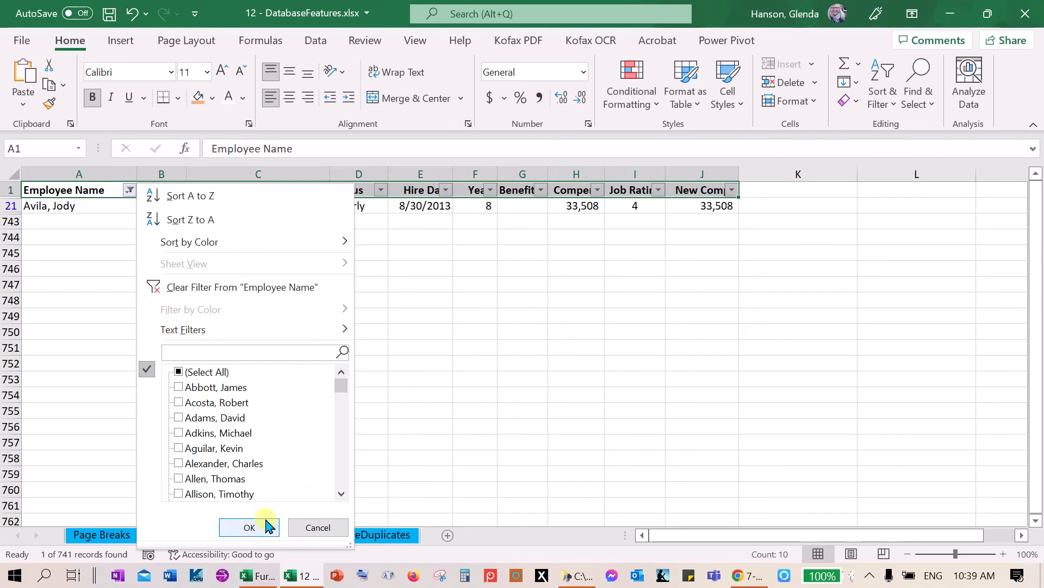
drag(344, 385, 345, 419)
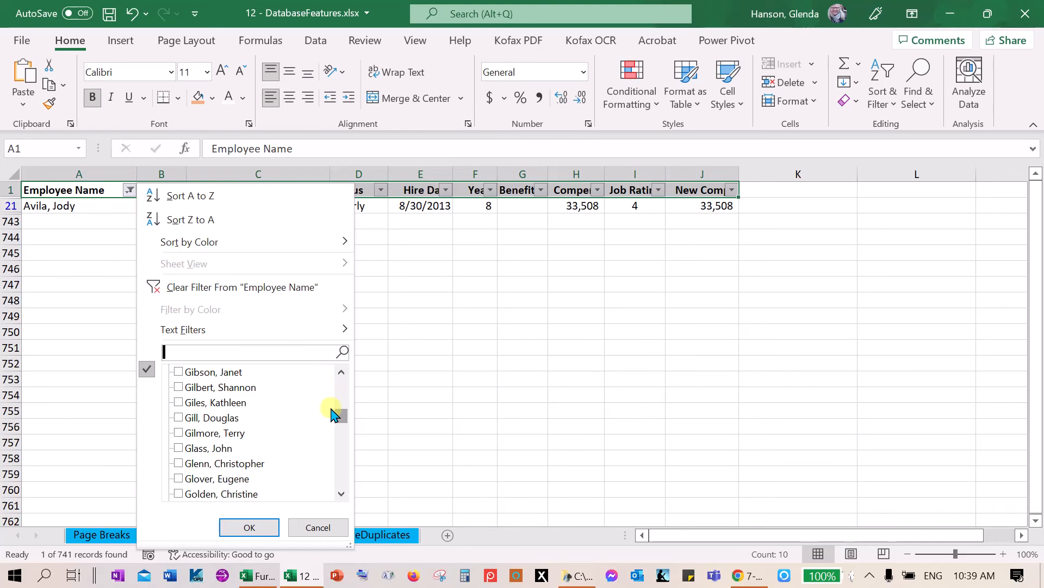
click(403, 366)
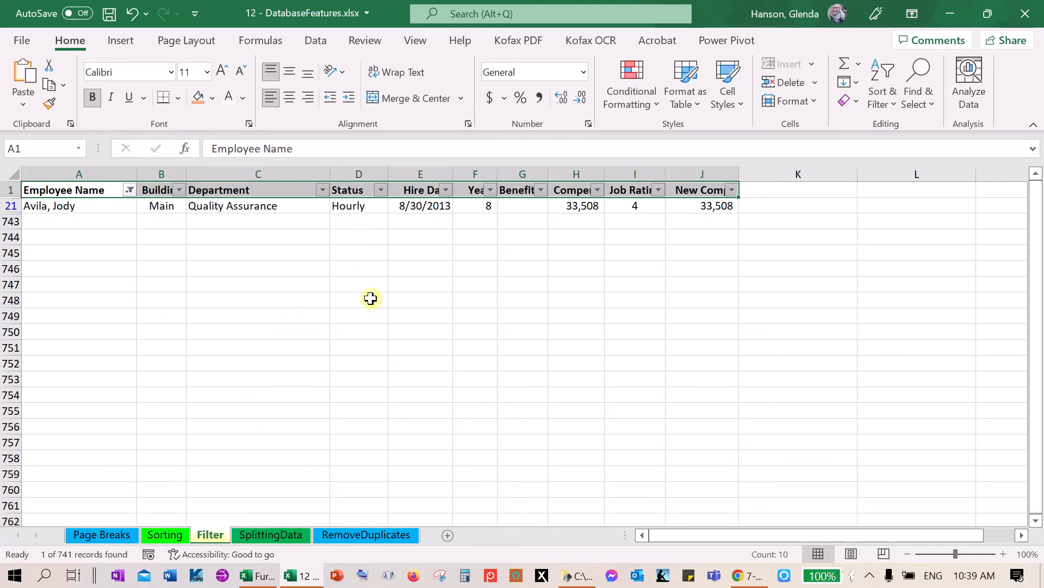
Step: Check which Status values can be filtered while the employee name filter is active, leaving all of them selected
click(382, 191)
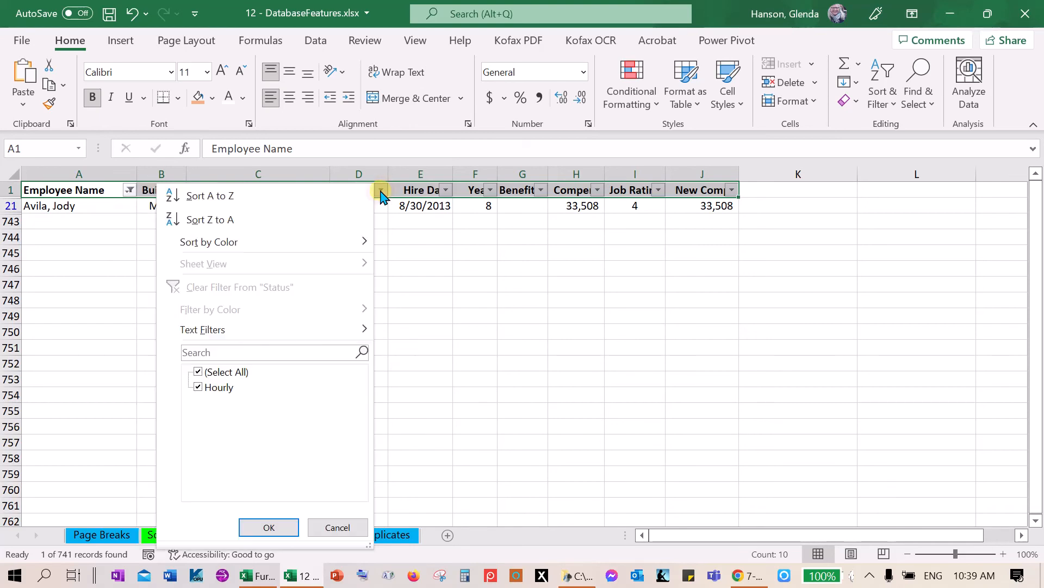
click(213, 376)
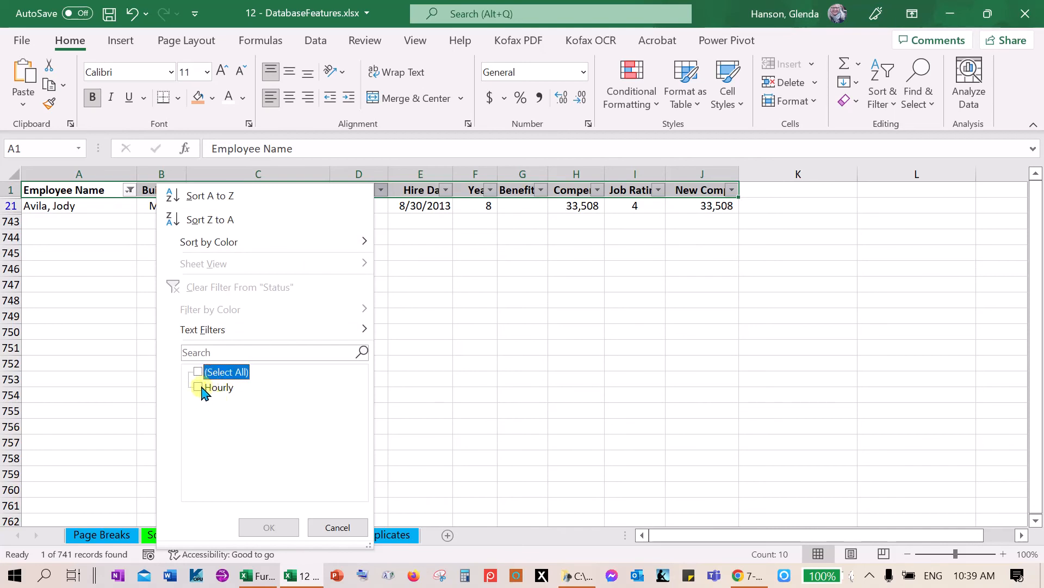
click(200, 388)
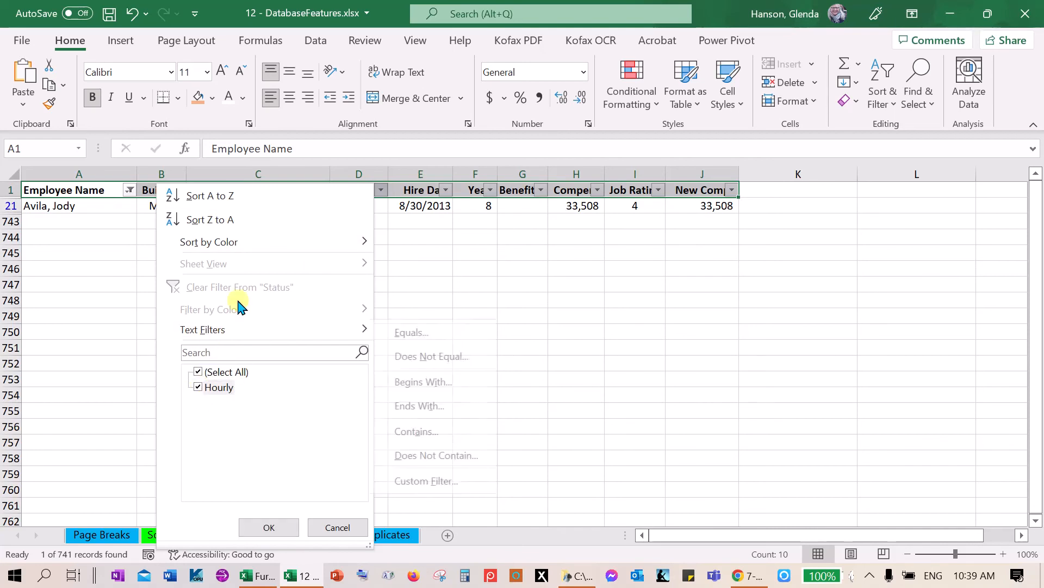
click(272, 527)
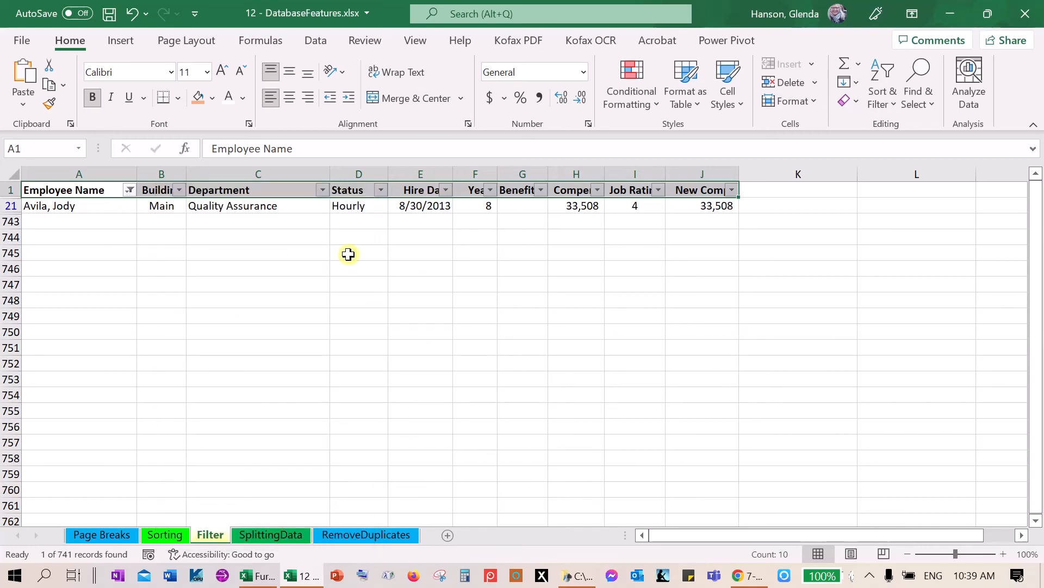
Step: Remove the Employee Name filter by selecting all names again
click(130, 190)
click(180, 372)
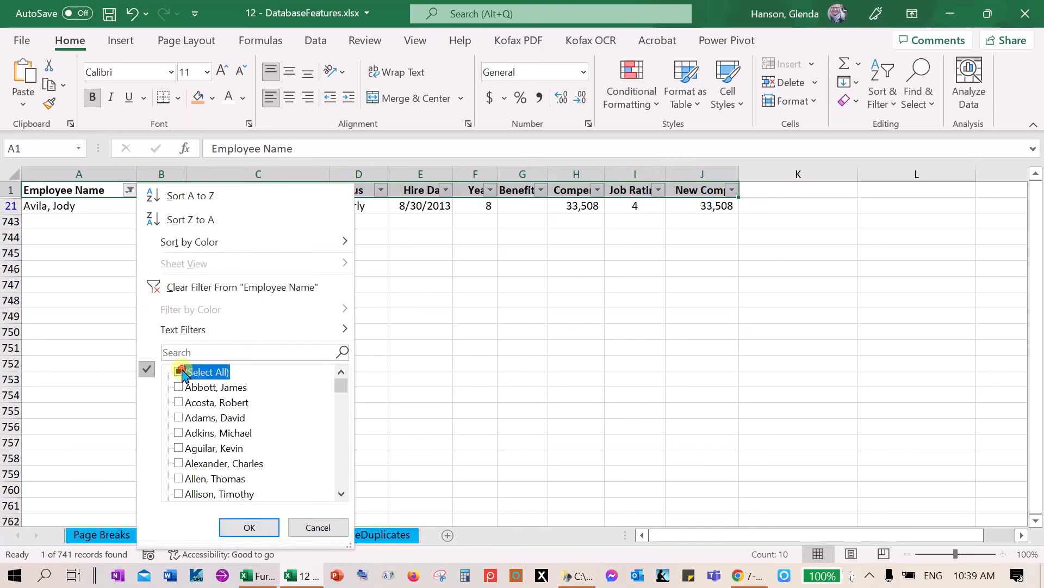
click(179, 372)
click(181, 372)
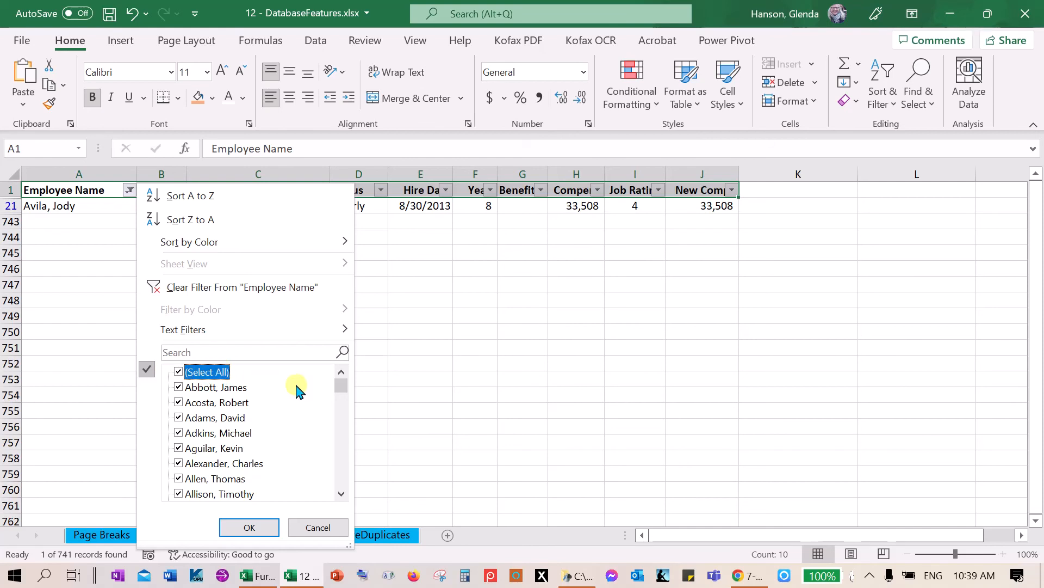
click(256, 525)
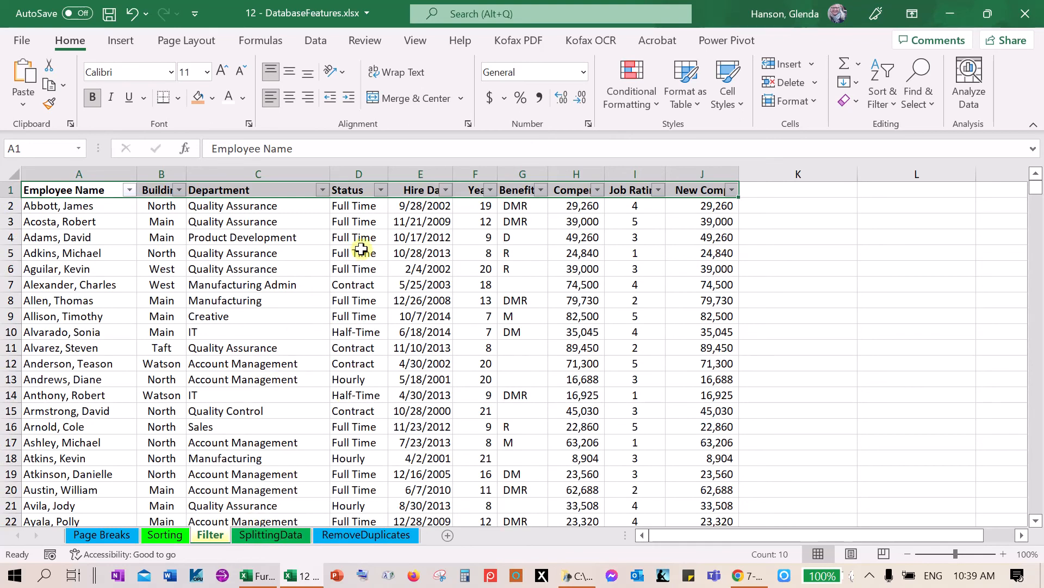
Step: Filter the Status column to Contract by excluding Full Time, Half-Time and Hourly, and look through the filtered rows
click(382, 190)
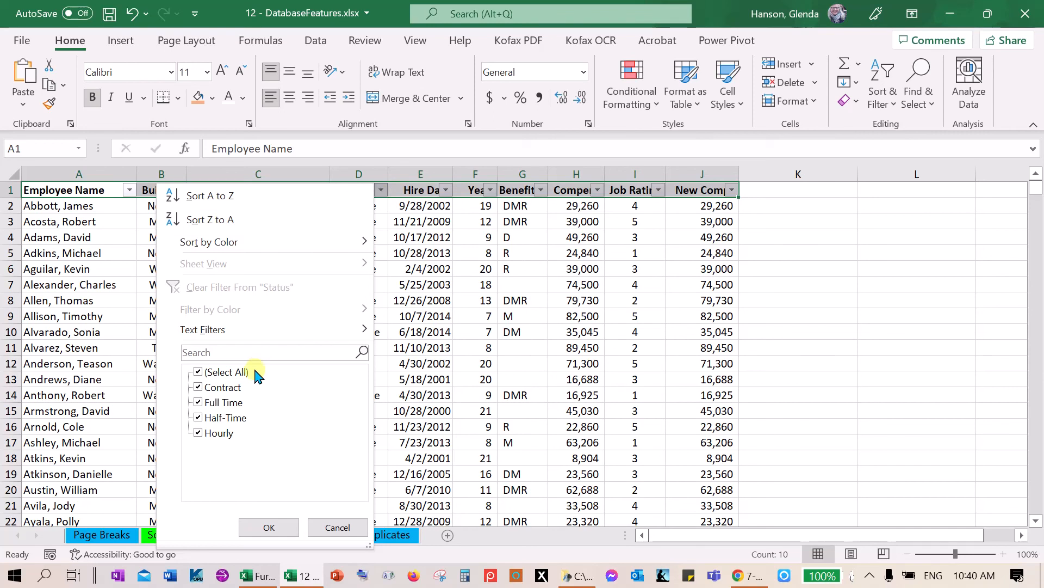
click(197, 402)
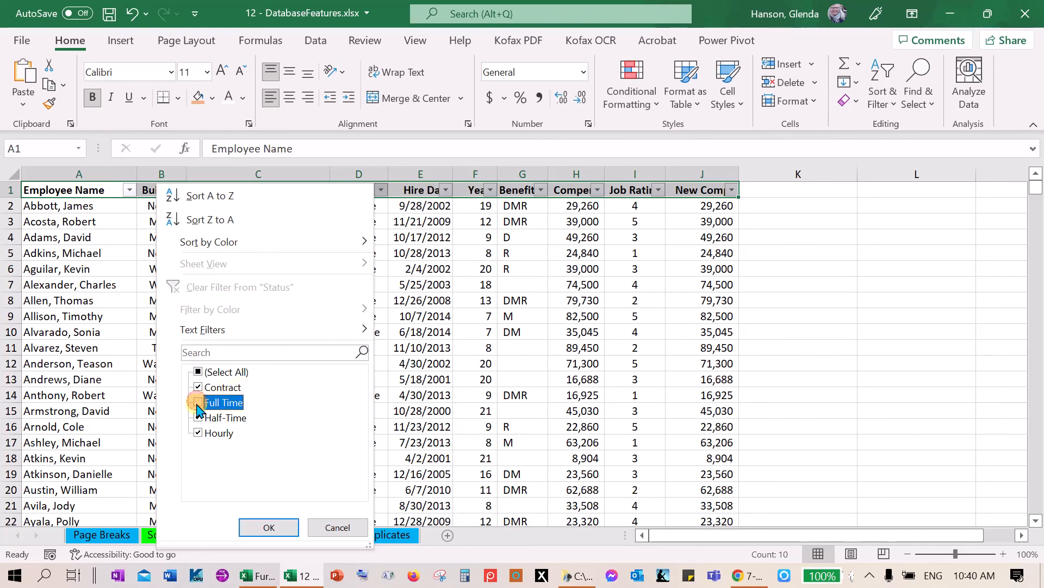
click(198, 418)
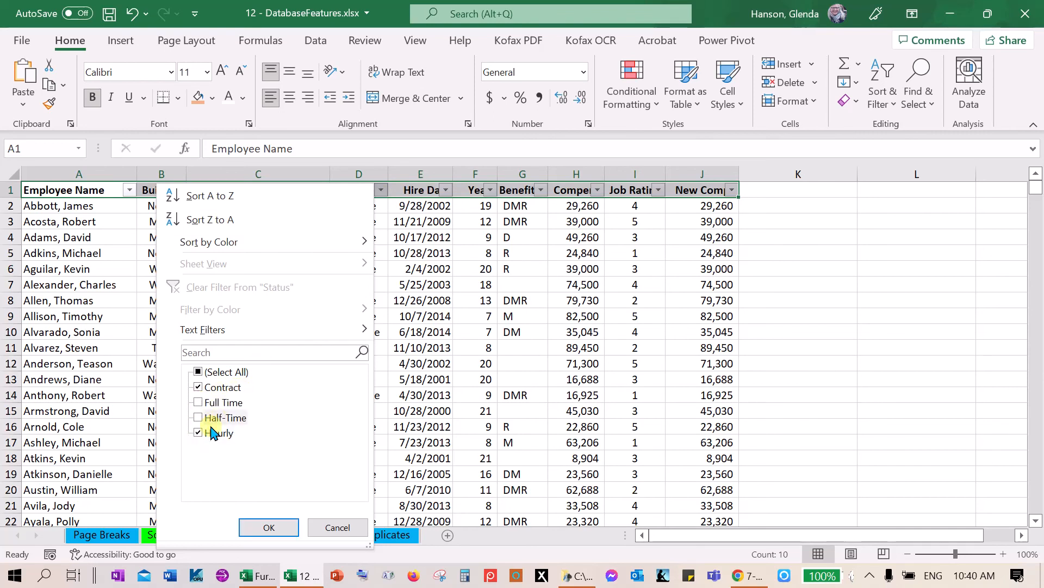
click(199, 433)
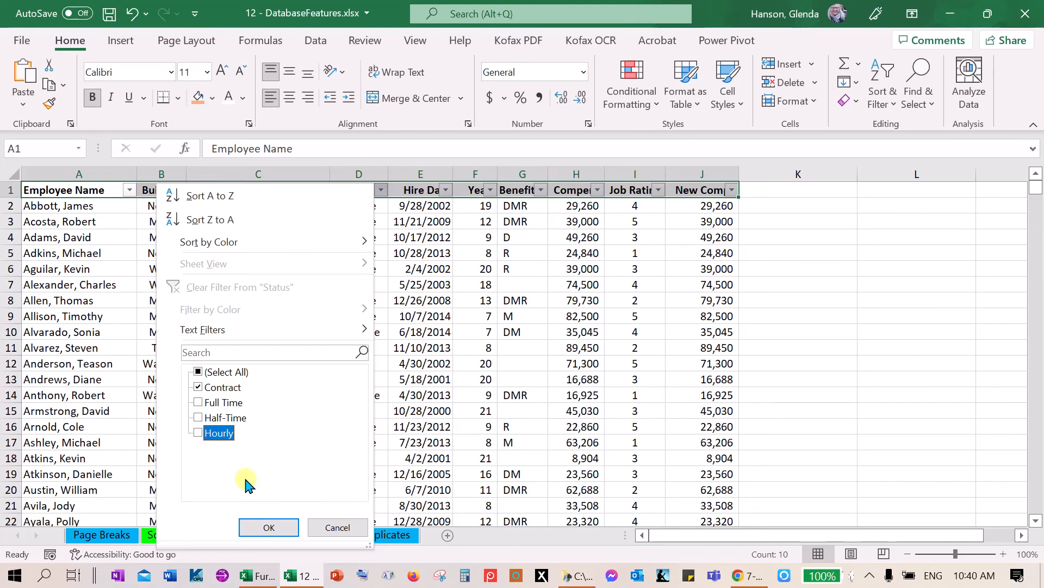
click(262, 526)
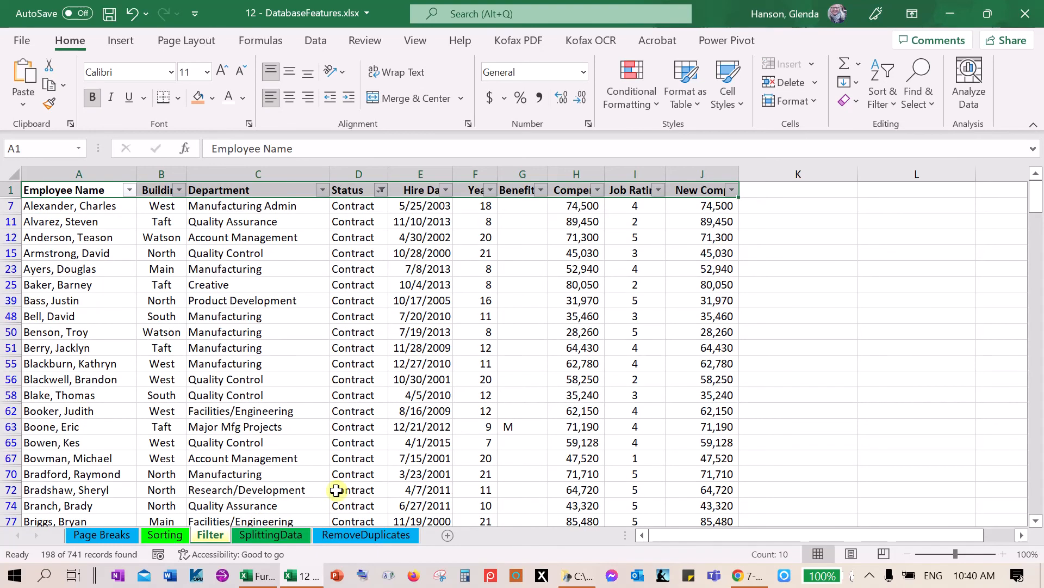
drag(1037, 212, 1040, 541)
drag(1040, 495, 1039, 183)
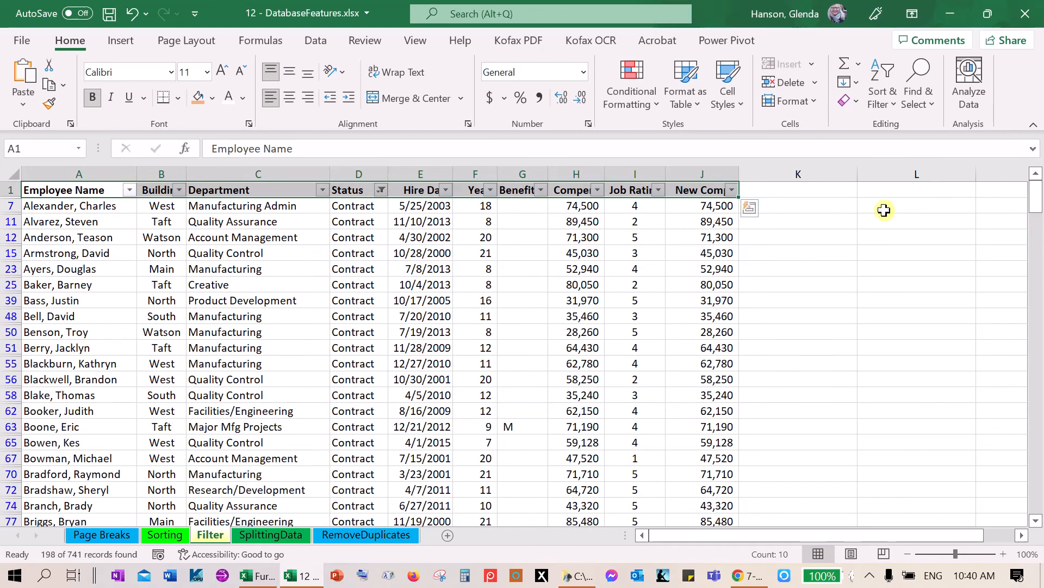
Step: Change the Status filter from Contract to Hourly and look through the filtered rows to the last one
click(382, 190)
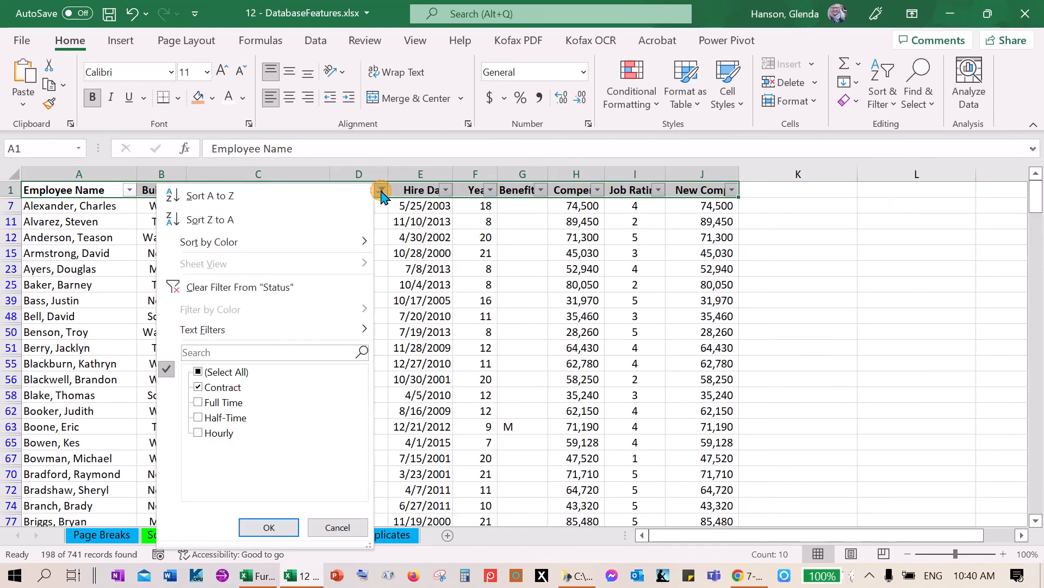
click(200, 433)
click(199, 387)
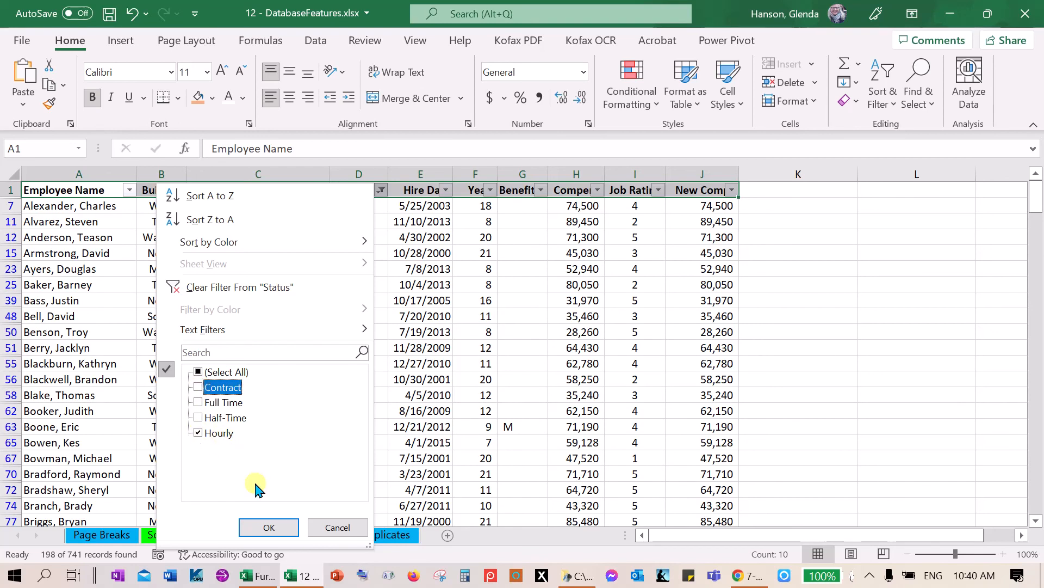
click(269, 528)
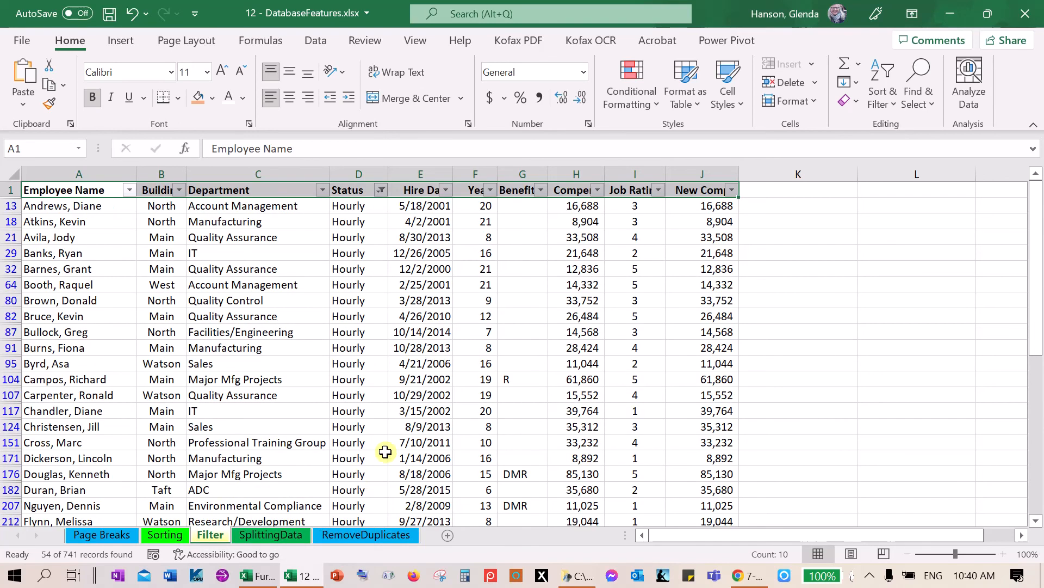
drag(1036, 326, 1040, 523)
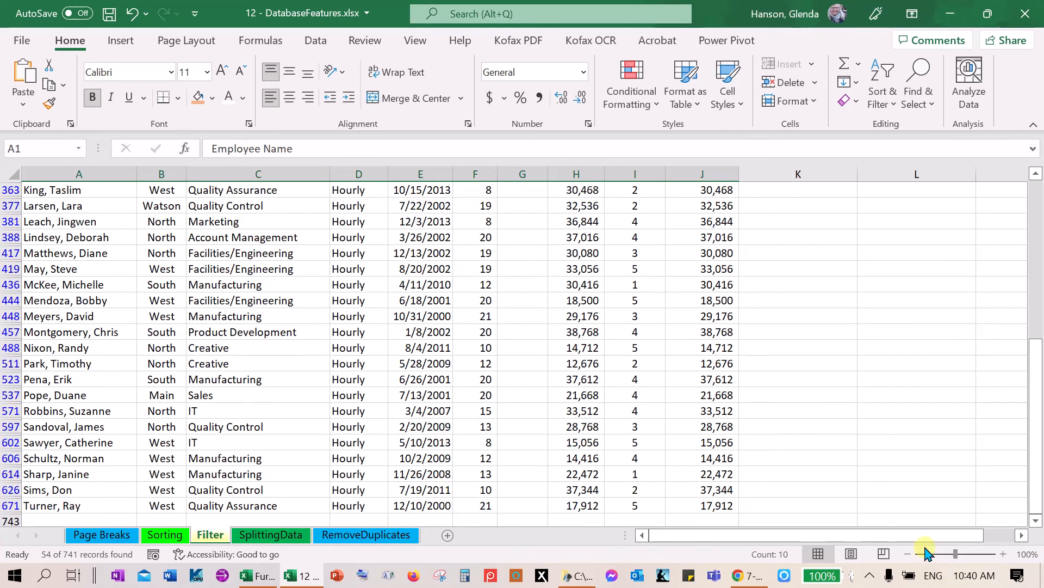
drag(1033, 435, 1033, 239)
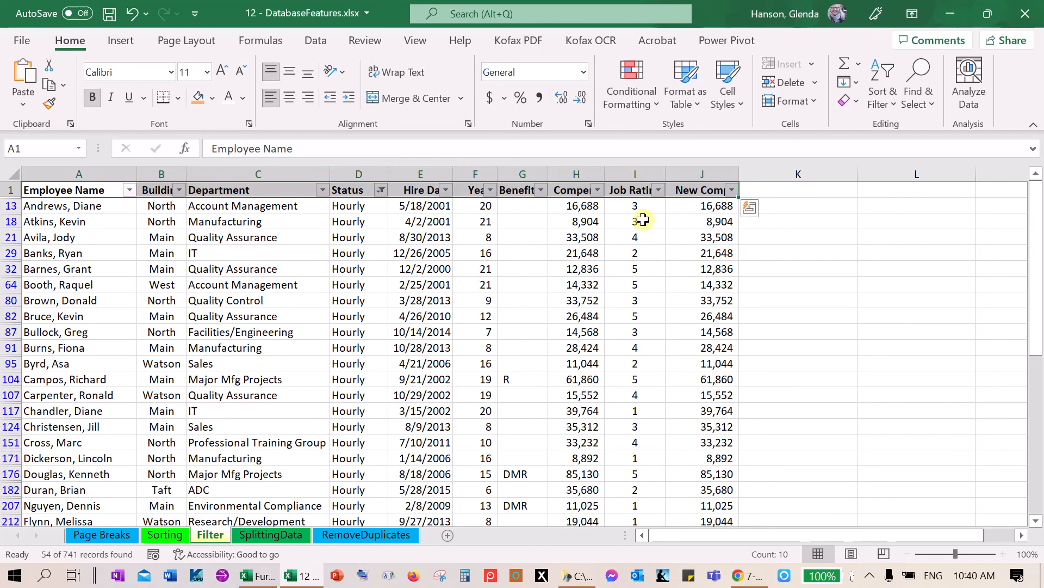
Step: Filter the Job Rating column of the hourly employees to rating 5 only, excluding ratings 1 to 4
click(658, 191)
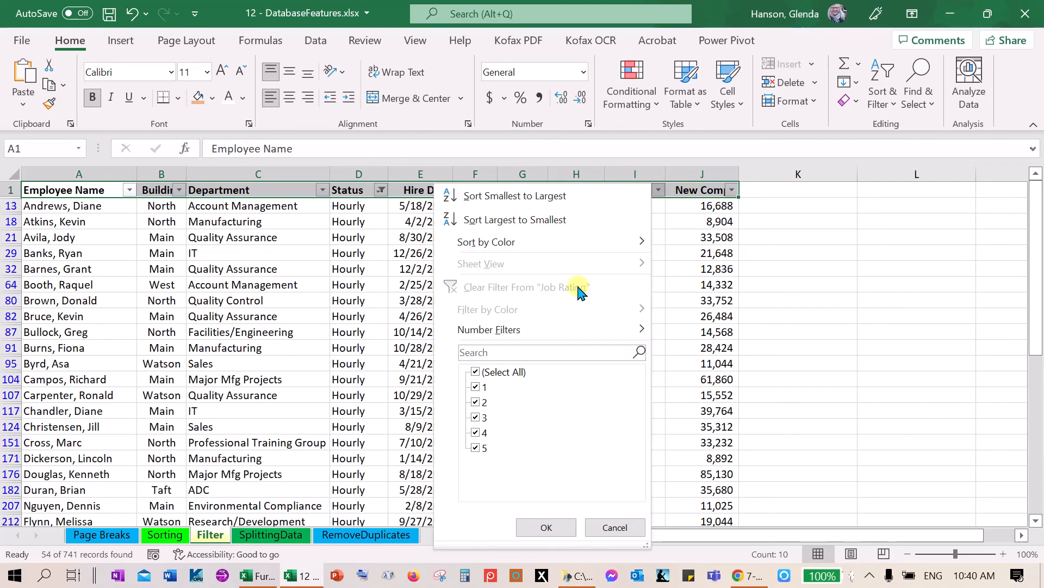
click(479, 387)
click(480, 402)
click(480, 417)
click(480, 432)
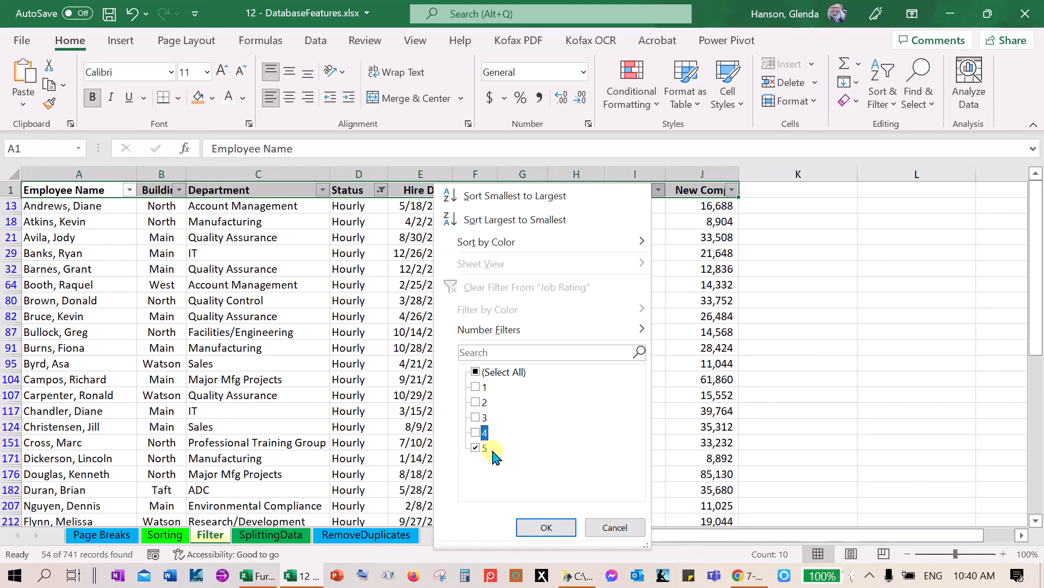
click(544, 527)
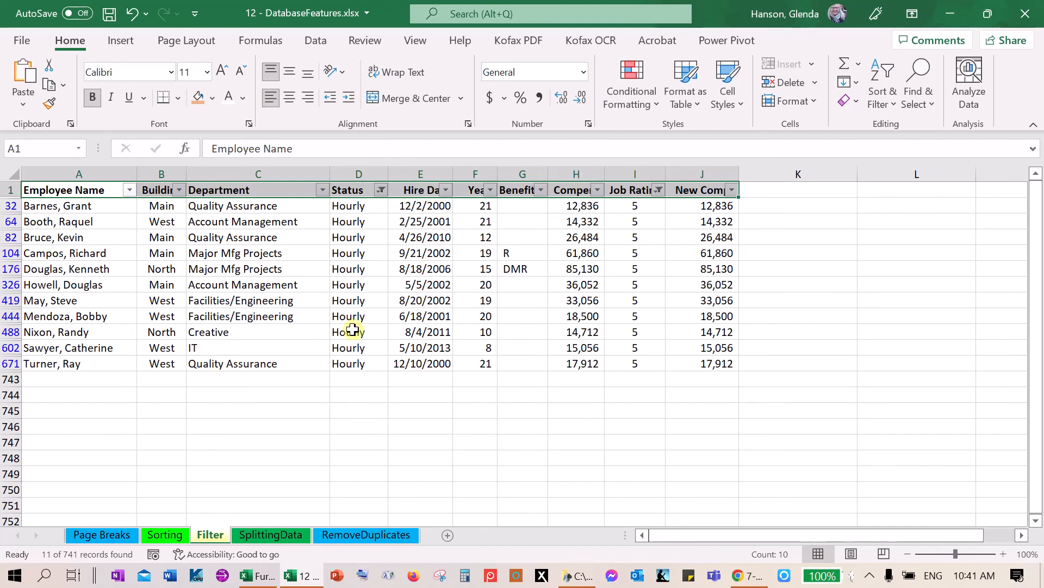
Step: Change the Job Rating filter to show only employees with rating 1
click(660, 190)
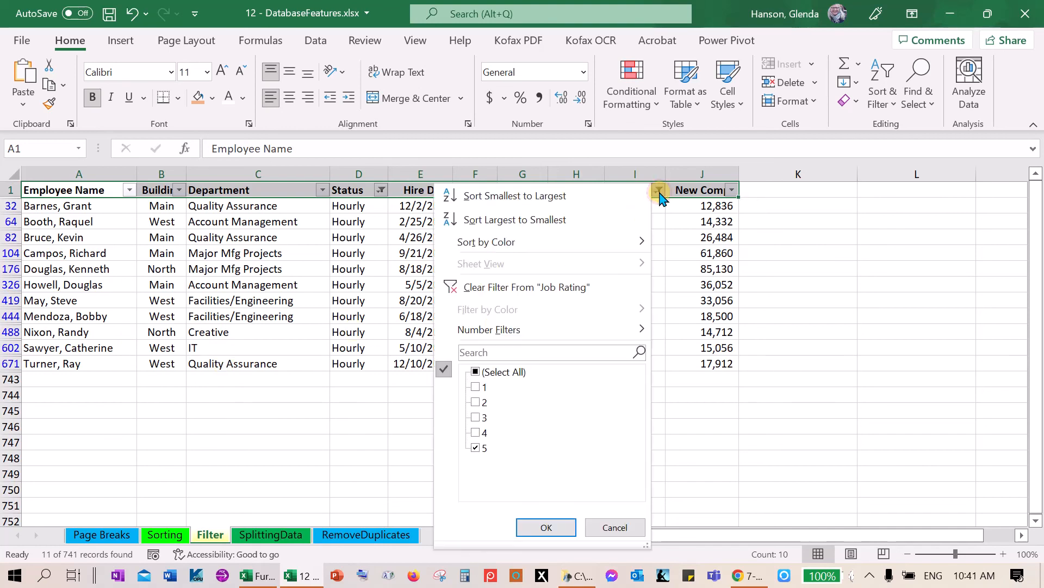
click(476, 447)
click(477, 388)
click(546, 527)
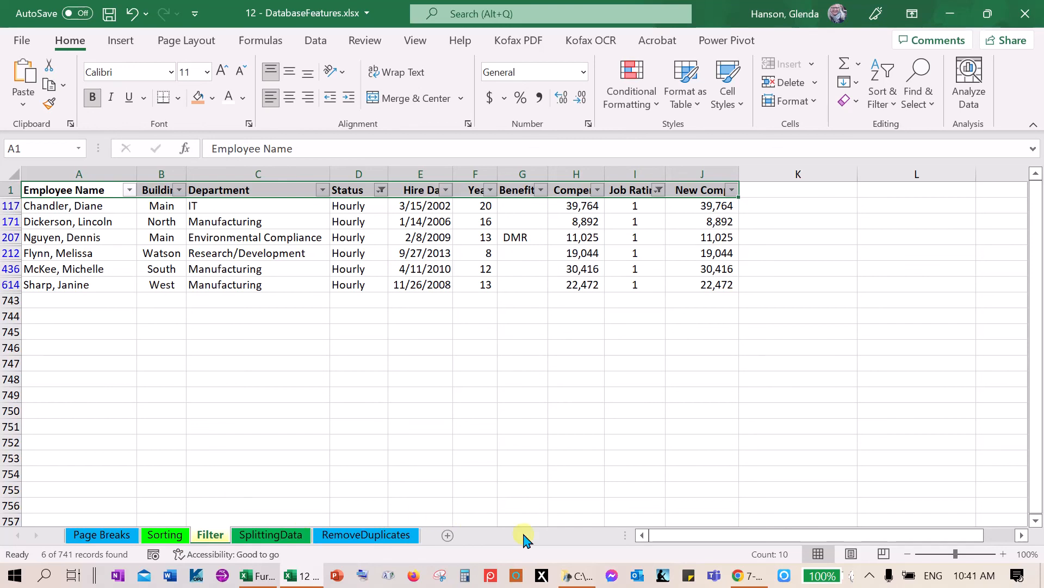
Step: Switch to Chrome, go to the GCFGlobal site and open the Excel tutorial from its Office 2019 topic
click(748, 575)
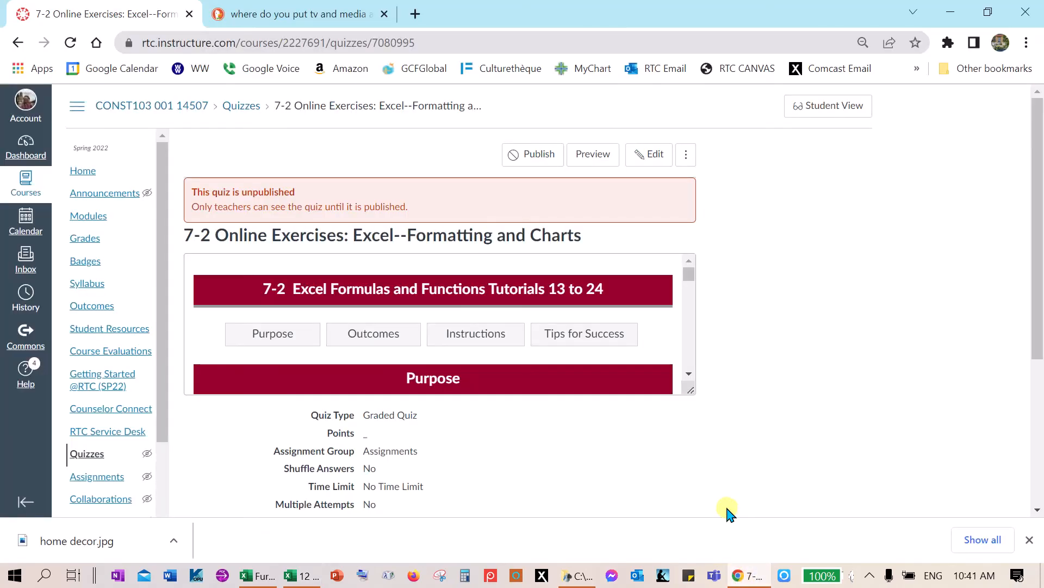
click(434, 69)
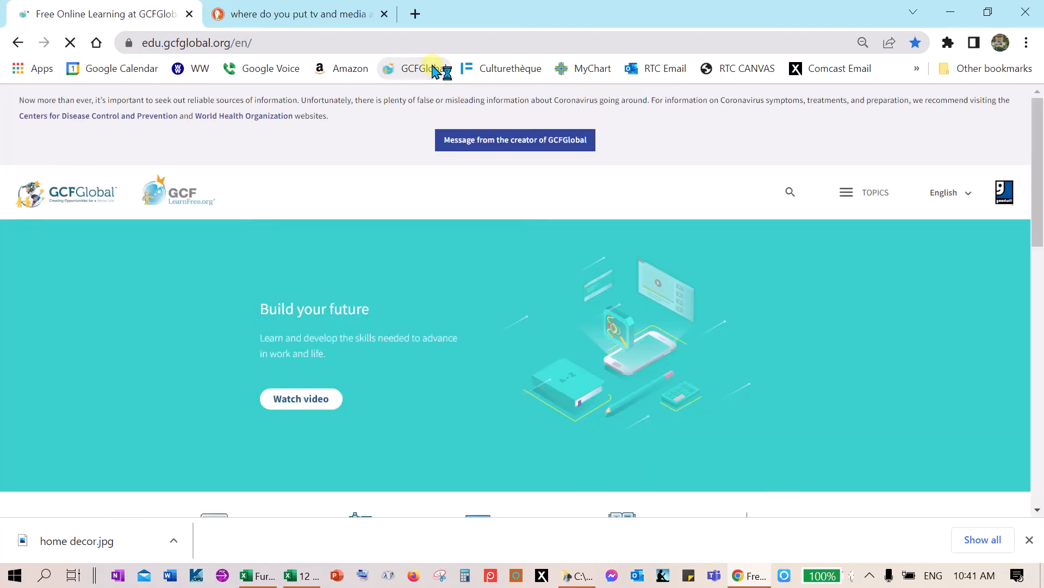
click(862, 197)
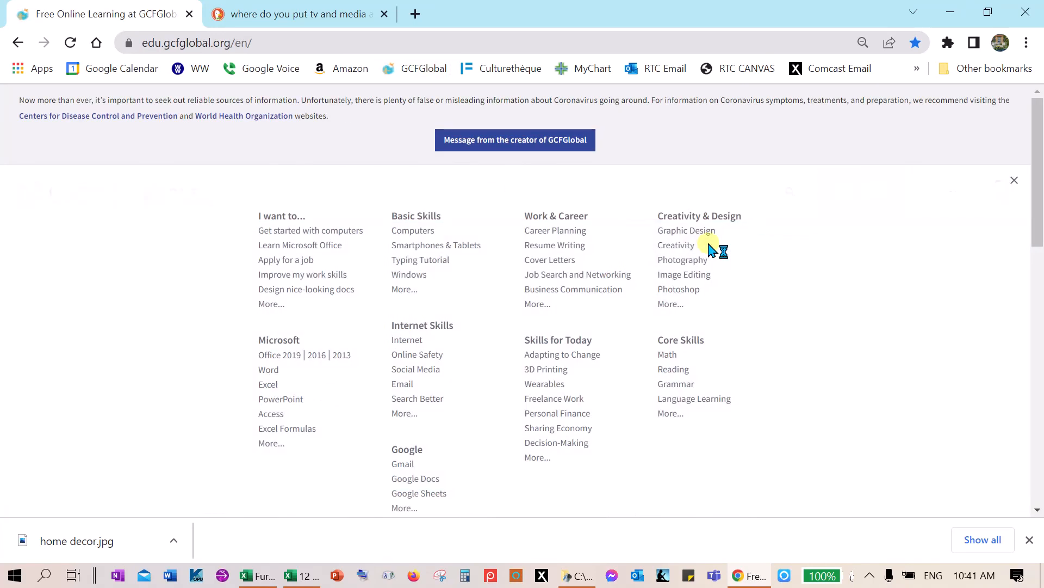
click(282, 359)
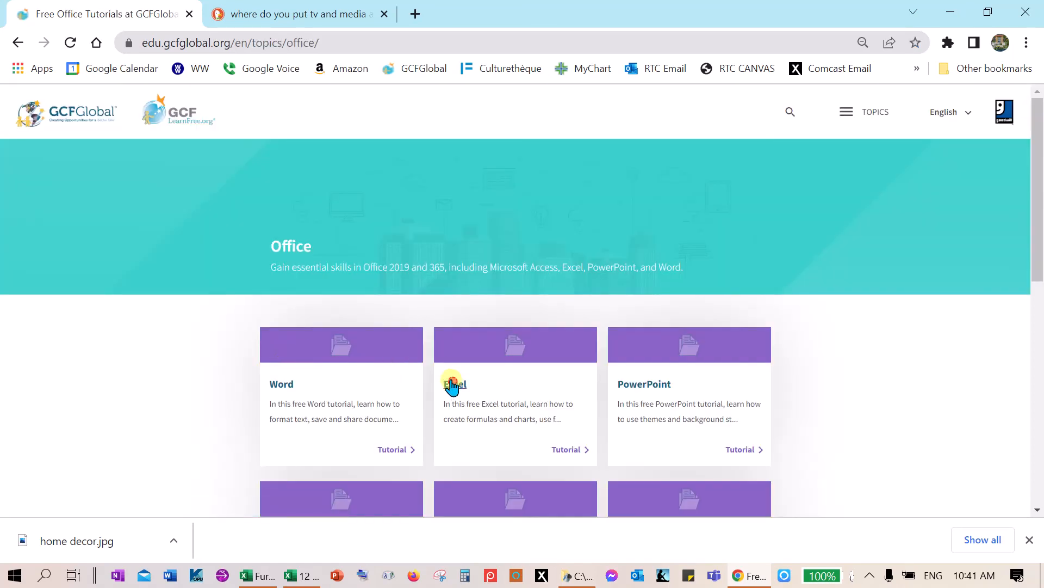
click(453, 386)
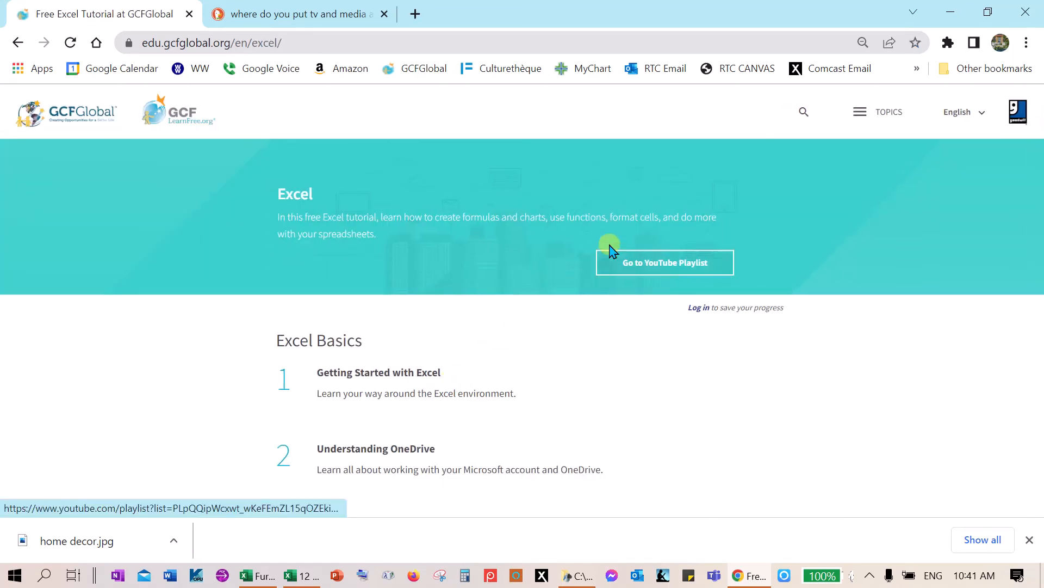
Step: Search GCFGlobal for "excel sorting" and look through the "Excel 2016: Sorting Data" lesson
click(799, 112)
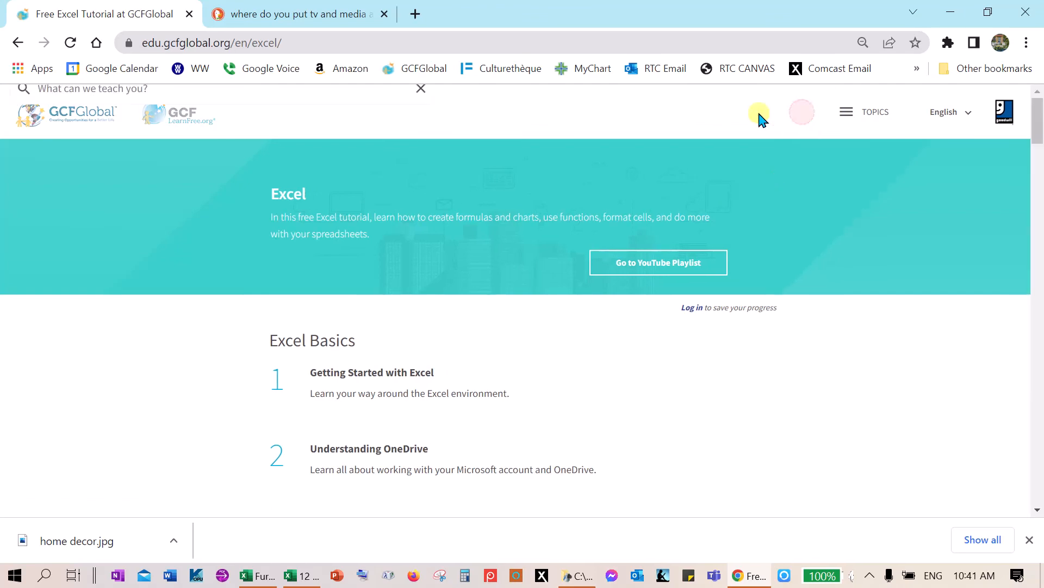
text(exce)
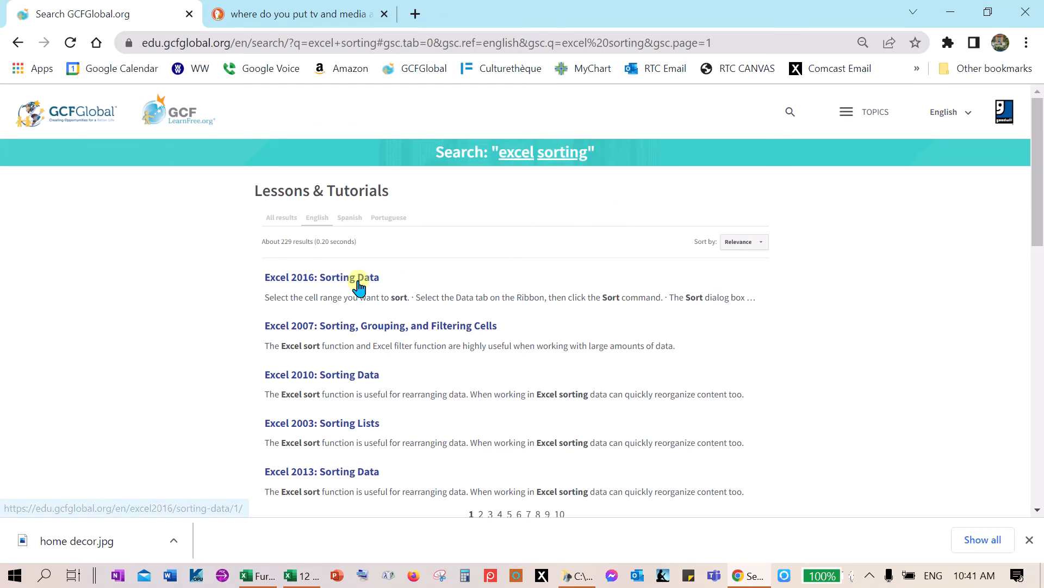
click(359, 280)
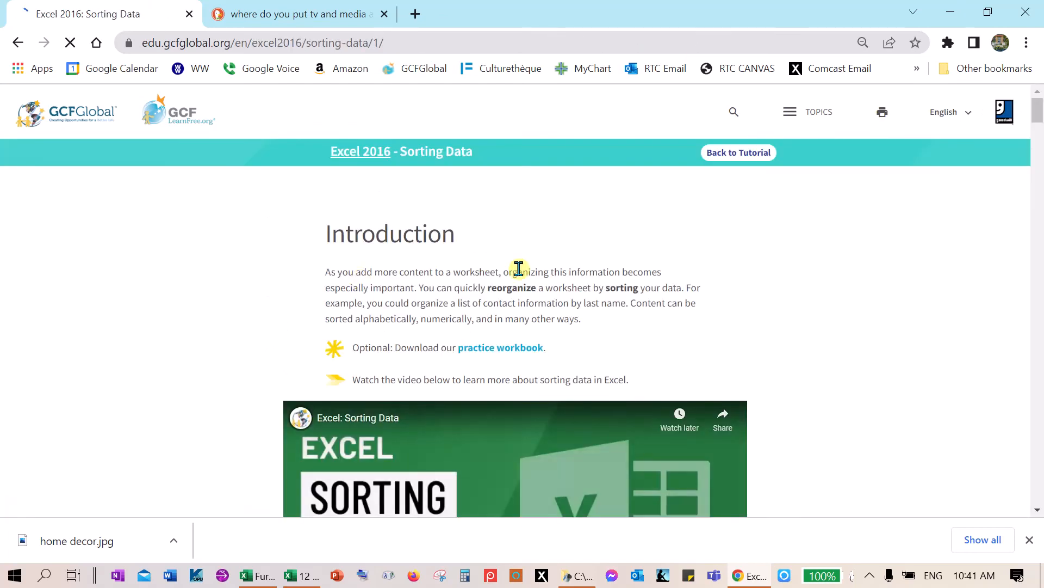
mouse_move(1037, 121)
mouse_down()
mouse_move(1039, 228)
mouse_move(1040, 113)
mouse_up()
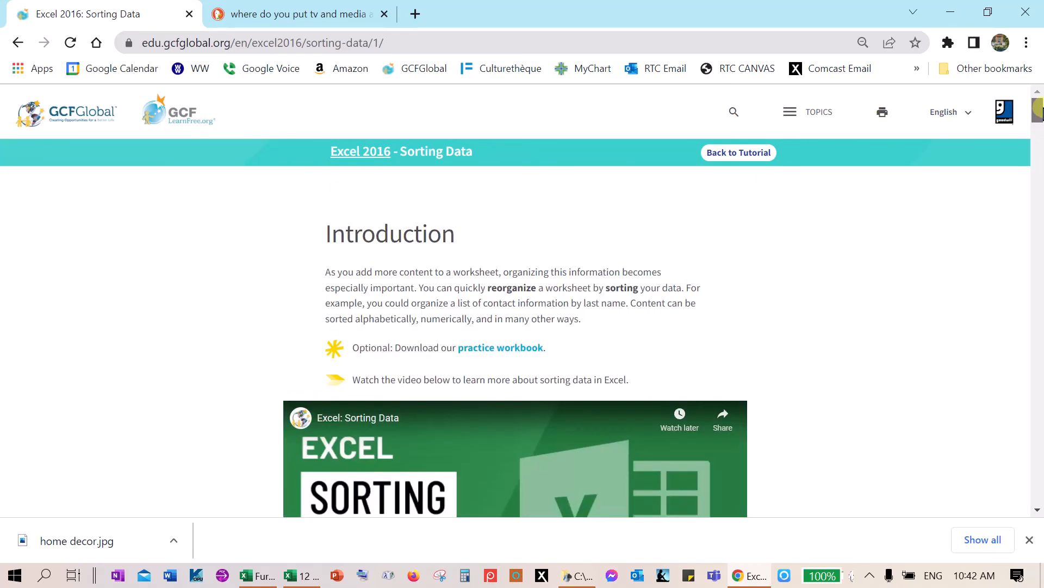